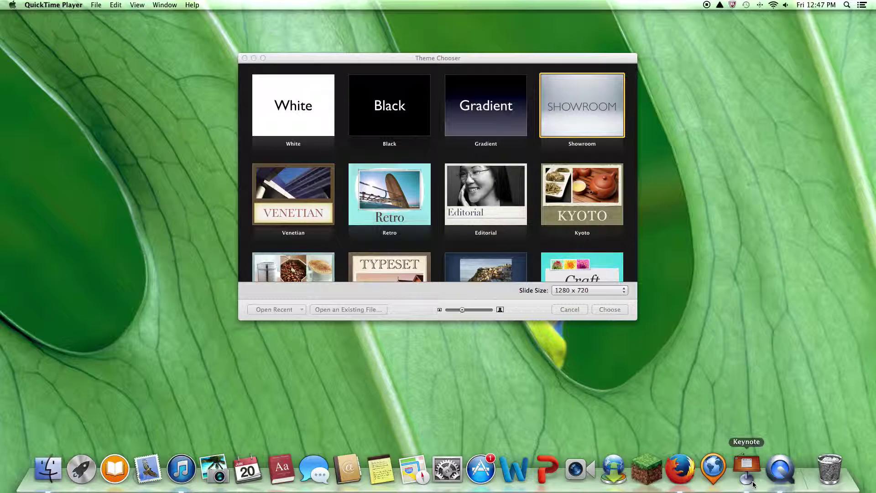
Start a new Keynote presentation with the Showroom theme.
{"action": "left_click", "coordinate": [754, 415]}
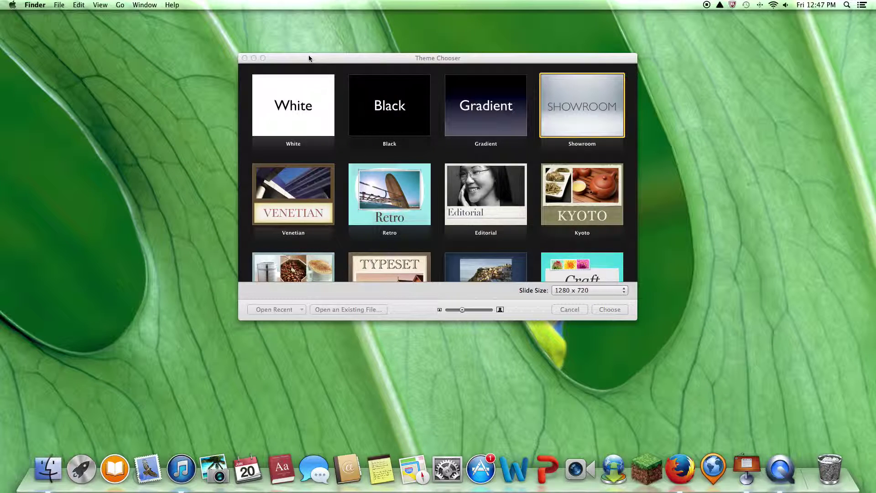
{"action": "left_click_drag", "start_coordinate": [308, 58], "coordinate": [319, 60]}
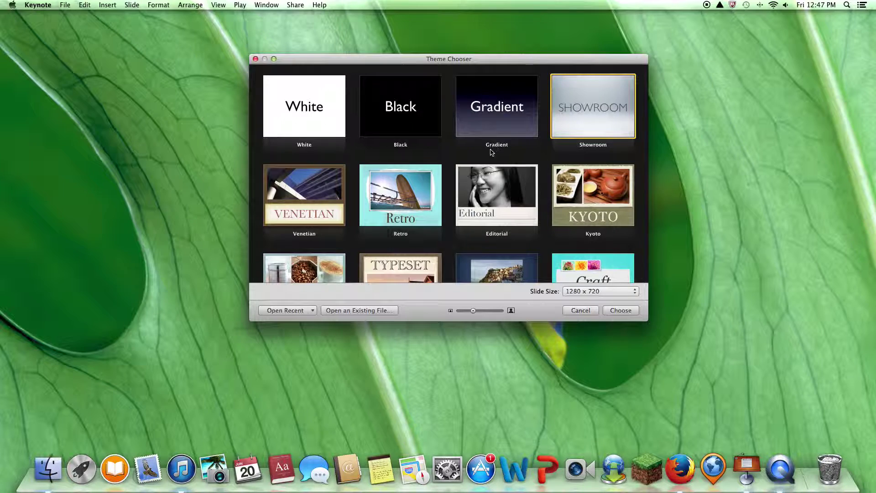
{"action": "scroll", "coordinate": [491, 152], "scroll_direction": "down", "scroll_amount": 10}
{"action": "scroll", "coordinate": [490, 152], "scroll_direction": "up", "scroll_amount": 10}
{"action": "scroll", "coordinate": [401, 191], "scroll_direction": "down", "scroll_amount": 1}
{"action": "mouse_move", "coordinate": [647, 135]}
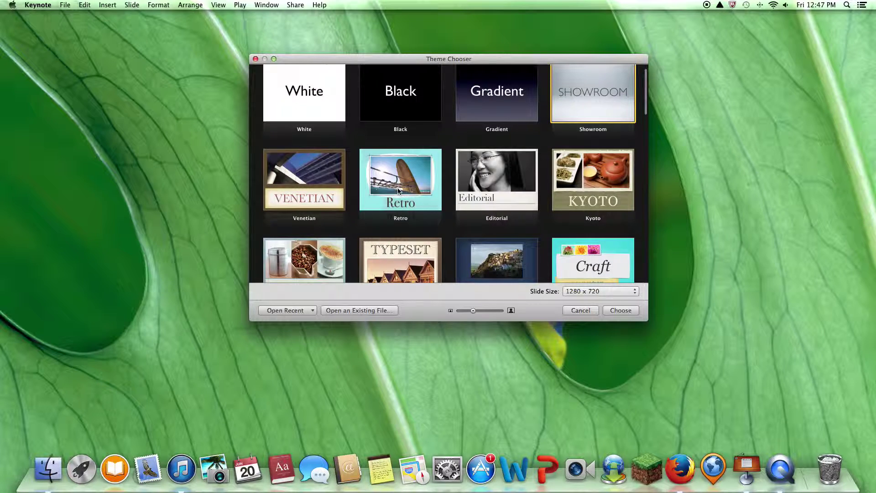
{"action": "scroll", "coordinate": [321, 100], "scroll_direction": "up", "scroll_amount": 1}
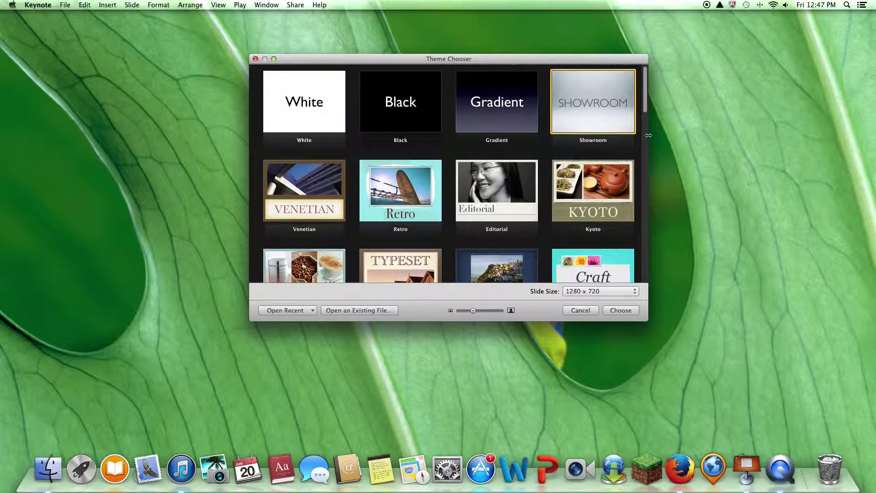
{"action": "double_click", "coordinate": [601, 122]}
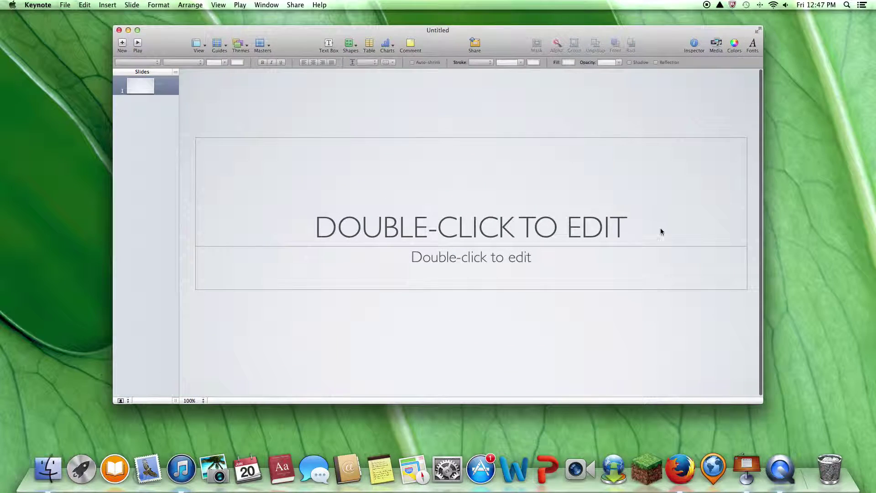
Delete the default title and subtitle placeholders from the slide.
{"action": "left_click", "coordinate": [666, 229]}
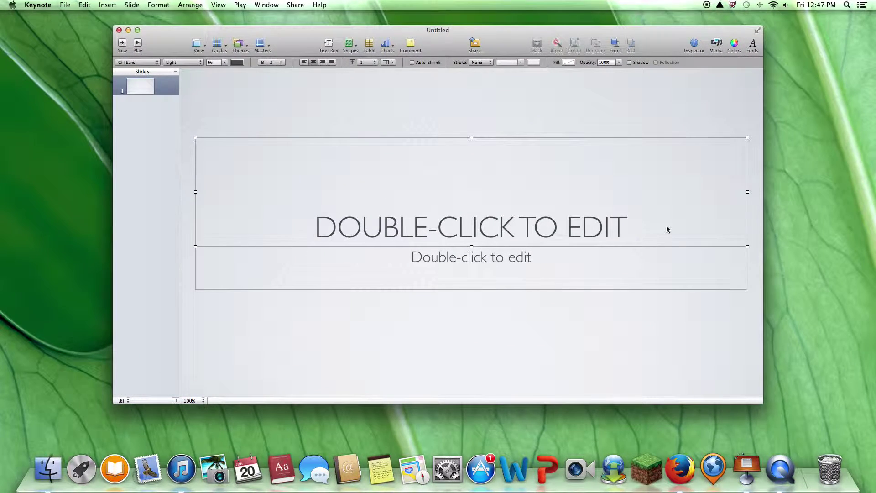
{"action": "key", "text": "Delete"}
{"action": "left_click", "coordinate": [658, 250]}
{"action": "key", "text": "Delete"}
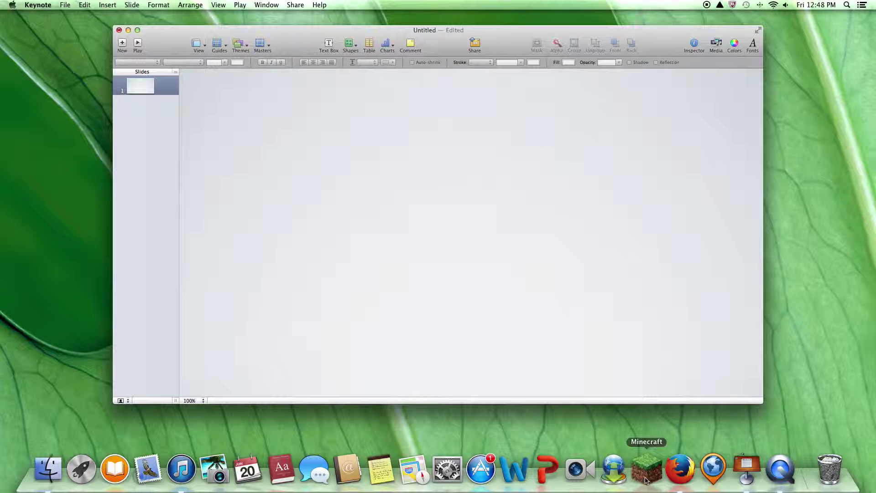
Open the Minecraft game directory from the launcher's profile settings.
{"action": "left_click", "coordinate": [646, 473]}
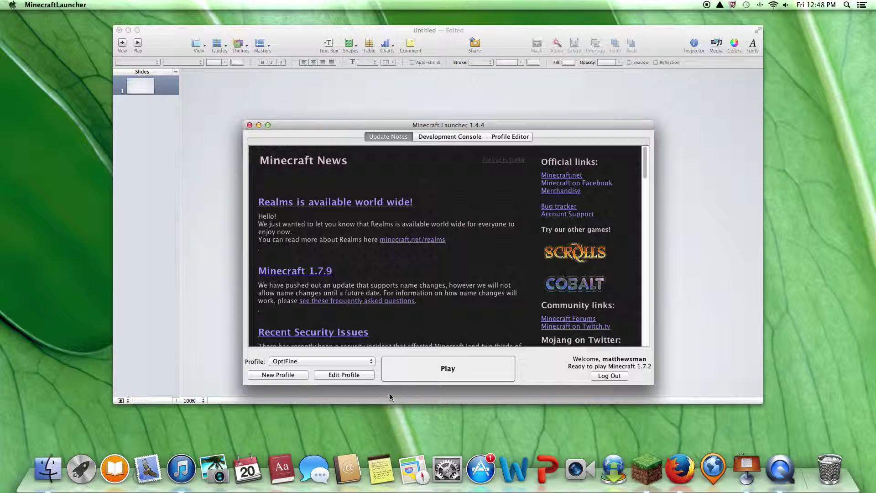
{"action": "left_click", "coordinate": [344, 375]}
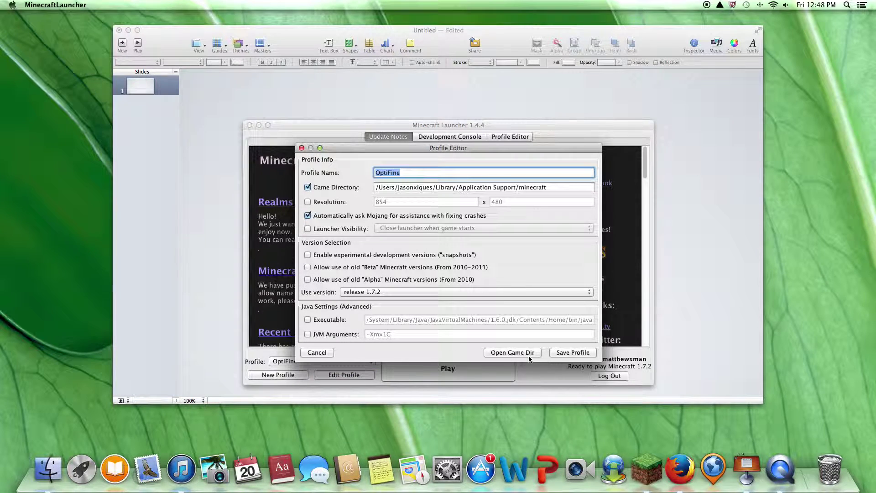
{"action": "left_click", "coordinate": [528, 355]}
{"action": "left_click_drag", "start_coordinate": [225, 175], "coordinate": [272, 141]}
{"action": "scroll", "coordinate": [197, 239], "scroll_direction": "down", "scroll_amount": 5}
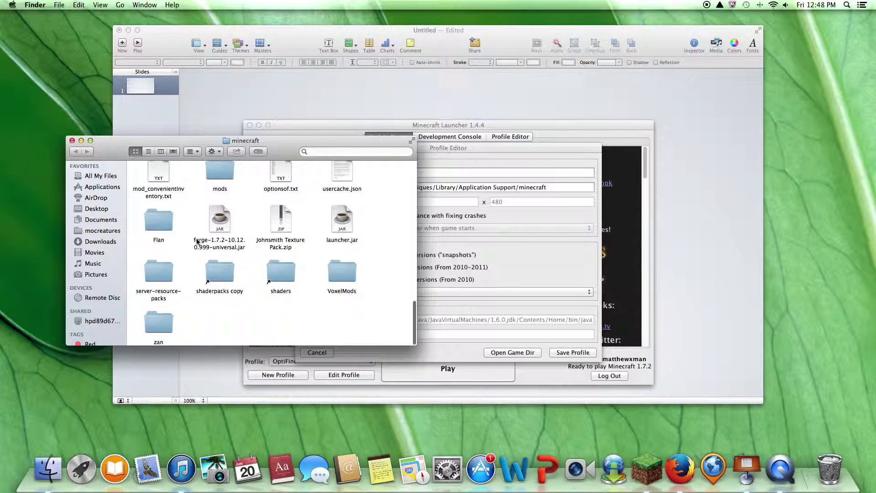
{"action": "scroll", "coordinate": [197, 241], "scroll_direction": "up", "scroll_amount": 2}
{"action": "scroll", "coordinate": [198, 241], "scroll_direction": "up", "scroll_amount": 2}
{"action": "scroll", "coordinate": [199, 243], "scroll_direction": "up", "scroll_amount": 2}
{"action": "scroll", "coordinate": [200, 244], "scroll_direction": "up", "scroll_amount": 2}
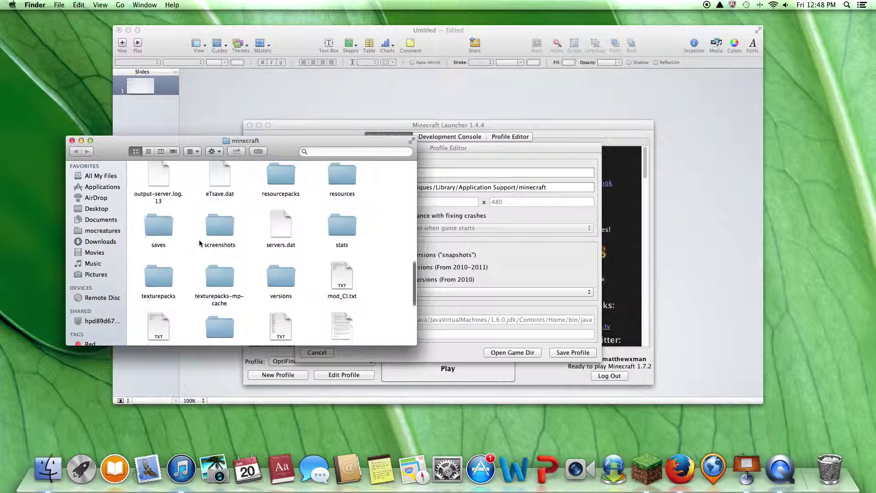
{"action": "scroll", "coordinate": [200, 244], "scroll_direction": "up", "scroll_amount": 1}
Copy 2014-06-20_12.45.51.png from the screenshots folder to the desktop and close the windows.
{"action": "double_click", "coordinate": [218, 248]}
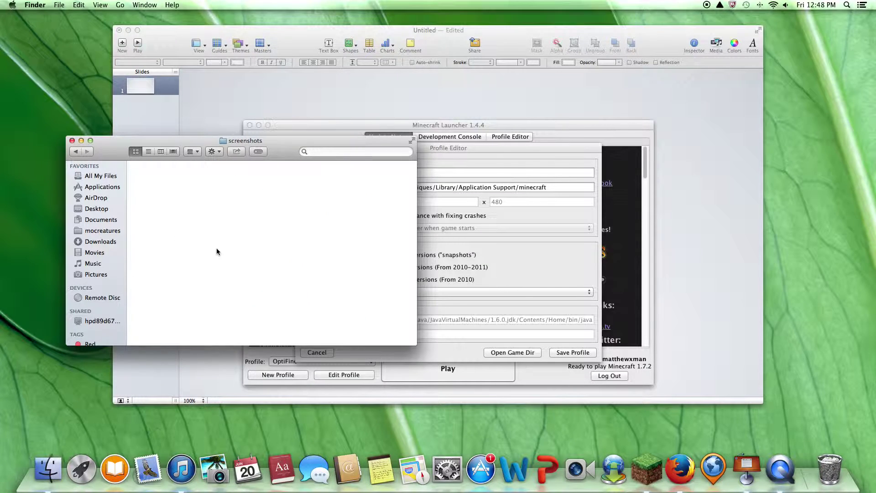
{"action": "scroll", "coordinate": [260, 288], "scroll_direction": "down", "scroll_amount": 5}
{"action": "left_click_drag", "start_coordinate": [343, 314], "coordinate": [804, 287]}
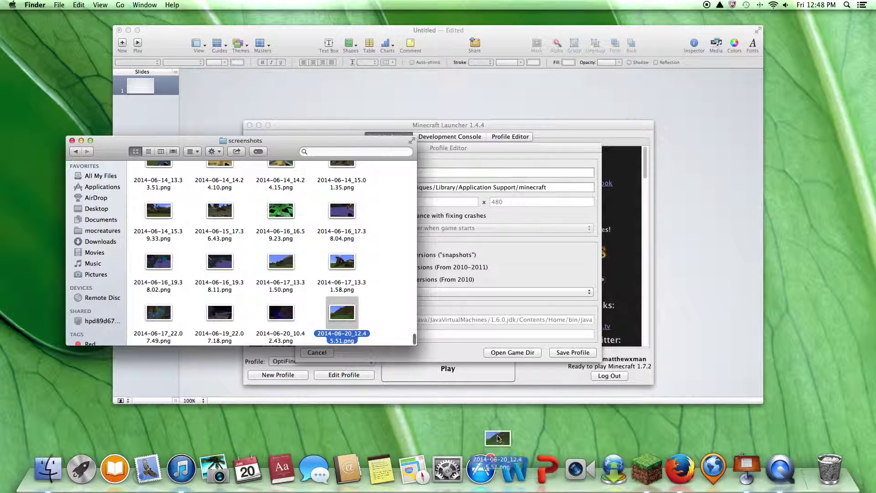
{"action": "left_click", "coordinate": [71, 140]}
{"action": "left_click", "coordinate": [302, 149]}
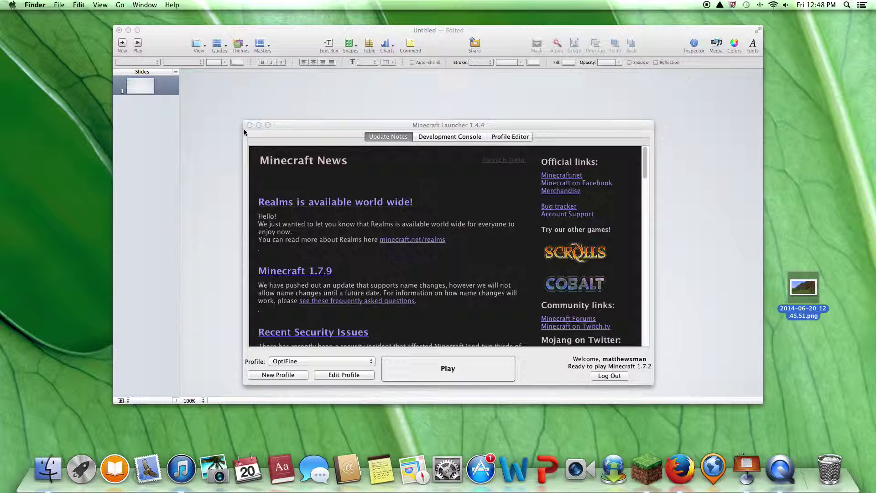
Drag the desktop wheat-field screenshot onto the slide and stretch it to cover the slide.
{"action": "left_click", "coordinate": [249, 125]}
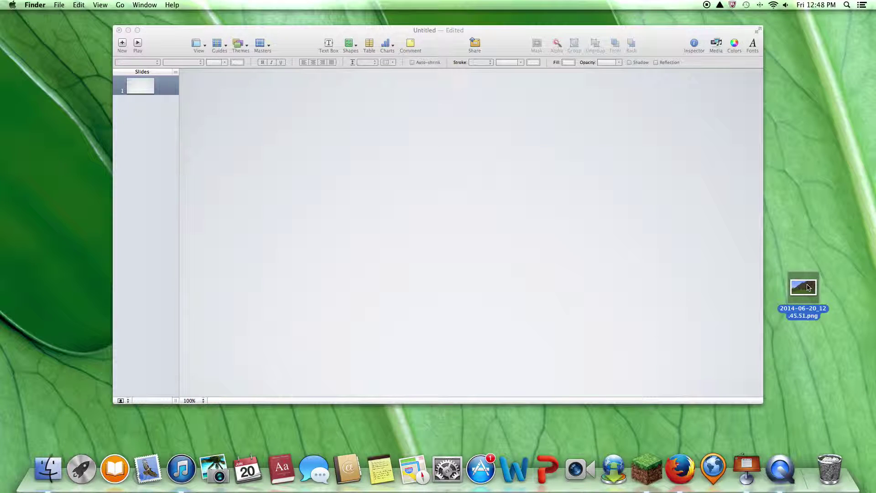
{"action": "left_click_drag", "start_coordinate": [815, 290], "coordinate": [478, 216]}
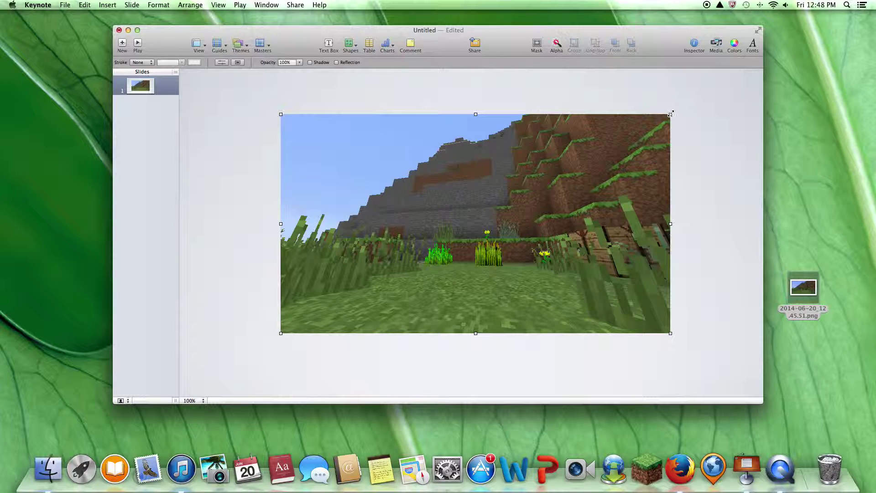
{"action": "left_click_drag", "start_coordinate": [670, 115], "coordinate": [760, 69]}
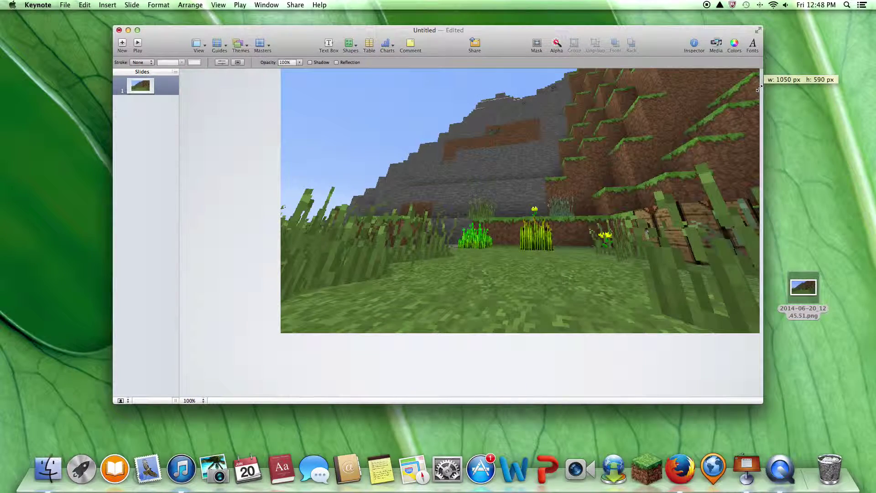
{"action": "left_click_drag", "start_coordinate": [282, 333], "coordinate": [175, 400]}
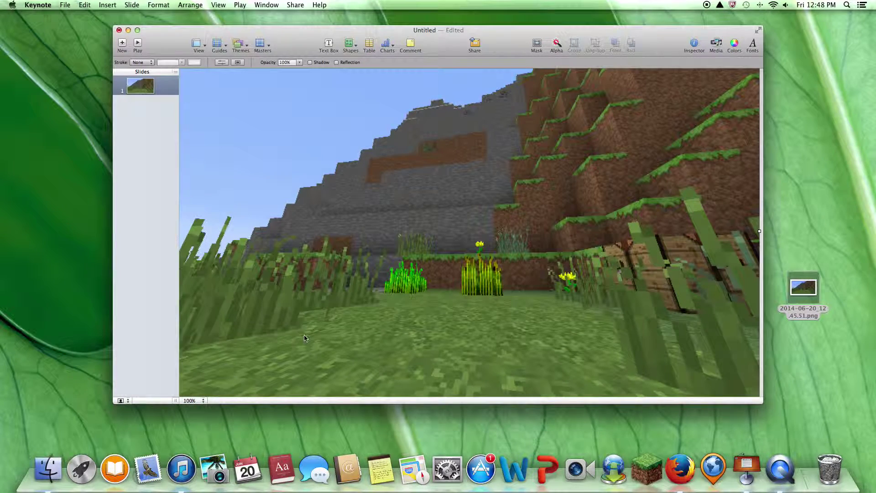
{"action": "left_click_drag", "start_coordinate": [304, 337], "coordinate": [303, 335]}
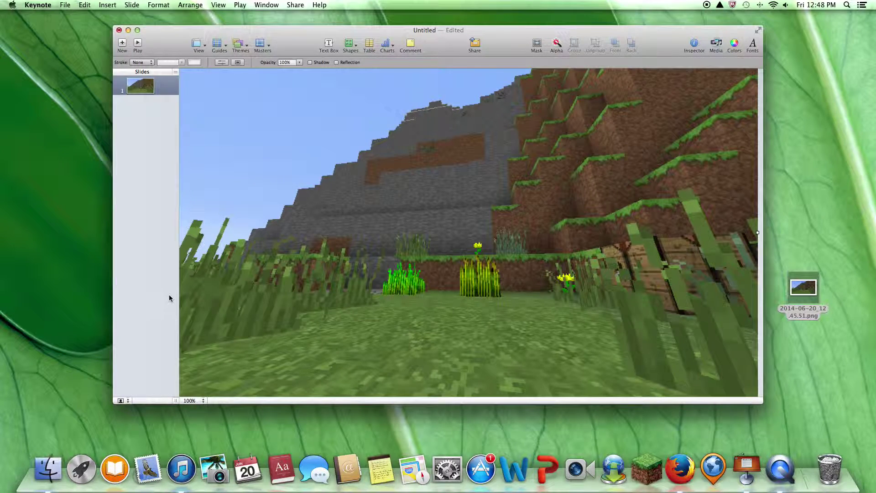
{"action": "left_click", "coordinate": [150, 293]}
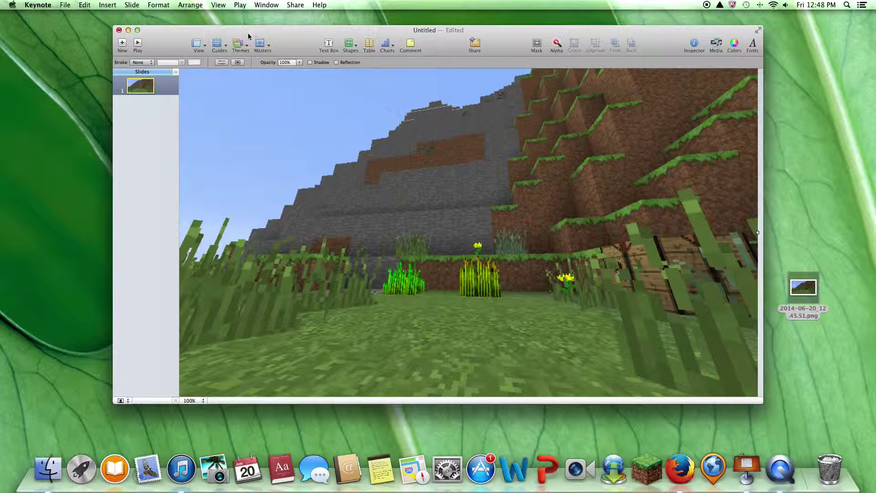
Add a text box and position it over the upper-right hillside.
{"action": "left_click", "coordinate": [328, 44]}
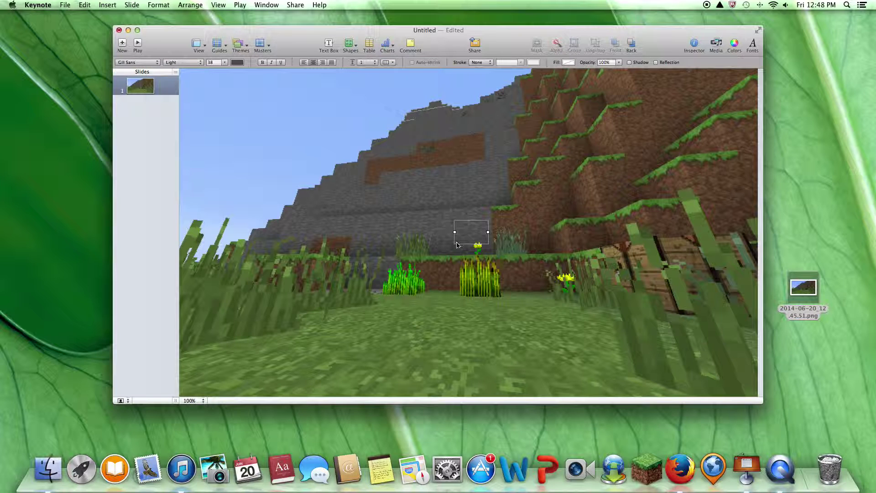
{"action": "mouse_move", "coordinate": [465, 237]}
{"action": "left_mouse_down"}
{"action": "mouse_move", "coordinate": [606, 166]}
{"action": "mouse_move", "coordinate": [594, 173]}
{"action": "left_mouse_up"}
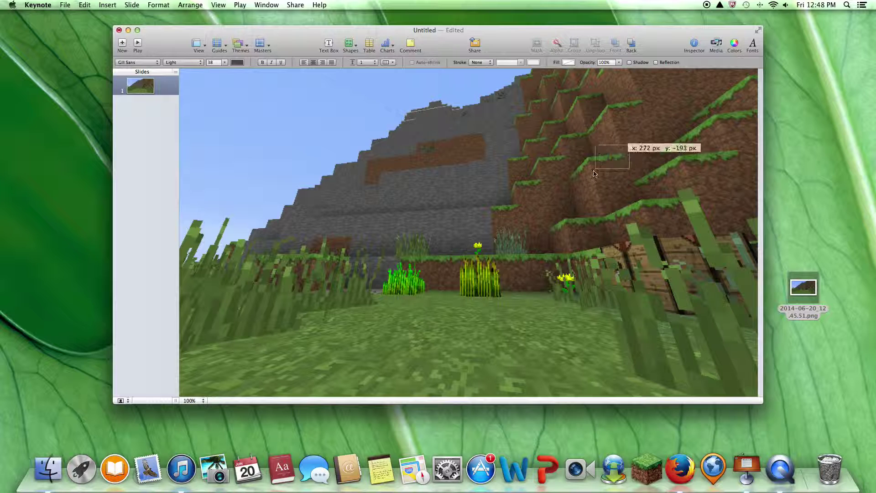
{"action": "mouse_move", "coordinate": [594, 173]}
{"action": "left_mouse_down"}
{"action": "mouse_move", "coordinate": [586, 153]}
{"action": "mouse_move", "coordinate": [696, 141]}
{"action": "left_mouse_up"}
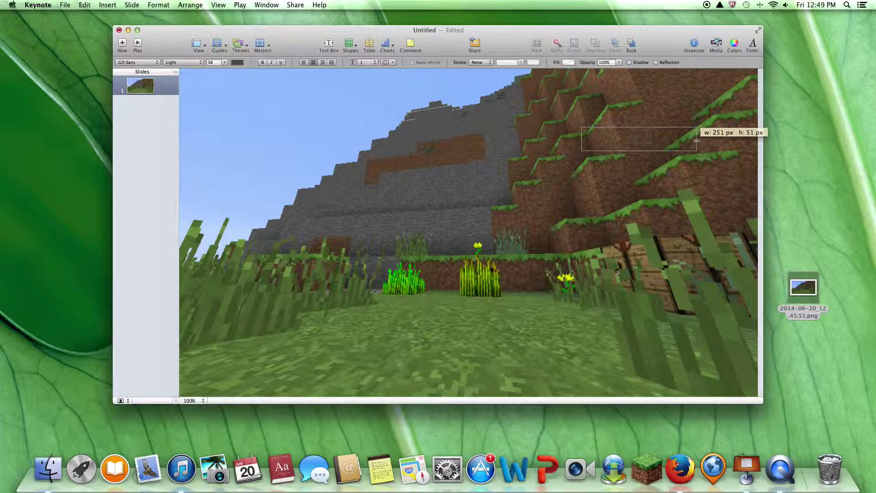
{"action": "left_click_drag", "start_coordinate": [696, 141], "coordinate": [703, 140]}
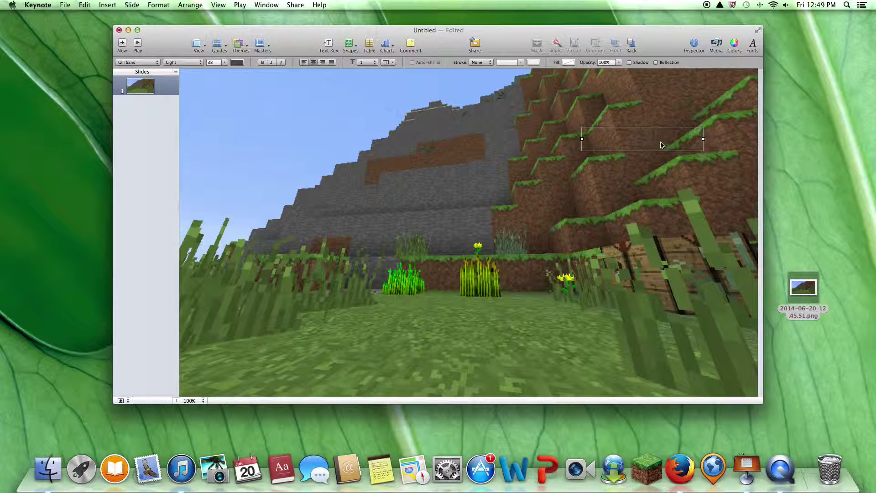
{"action": "double_click", "coordinate": [654, 137]}
Set the text box font to Superclarendon at size 48.
{"action": "left_click", "coordinate": [145, 64]}
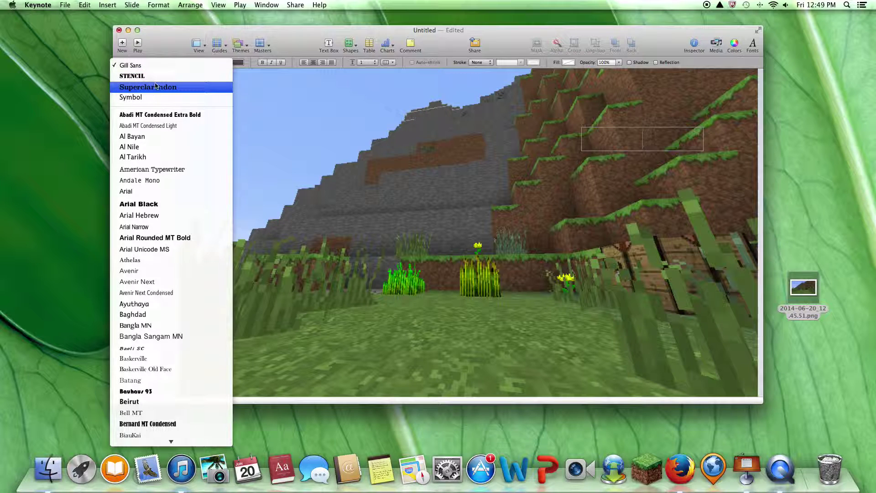
{"action": "left_click", "coordinate": [155, 83]}
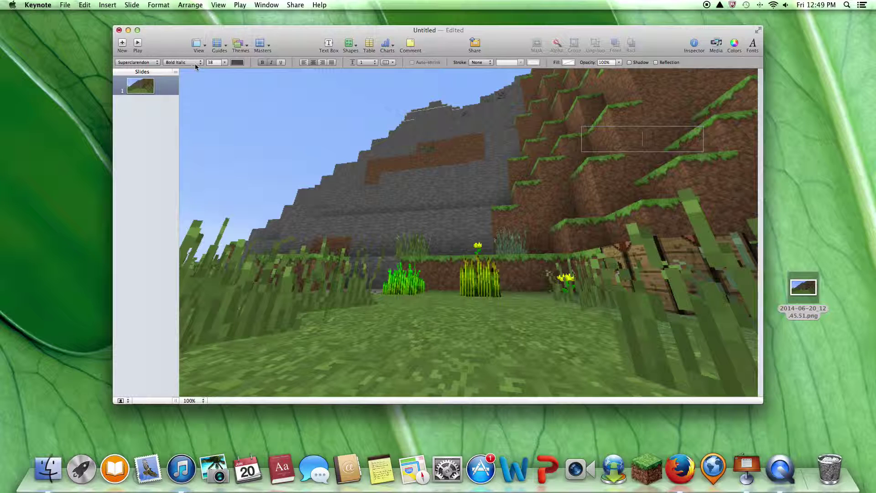
{"action": "left_click", "coordinate": [216, 62]}
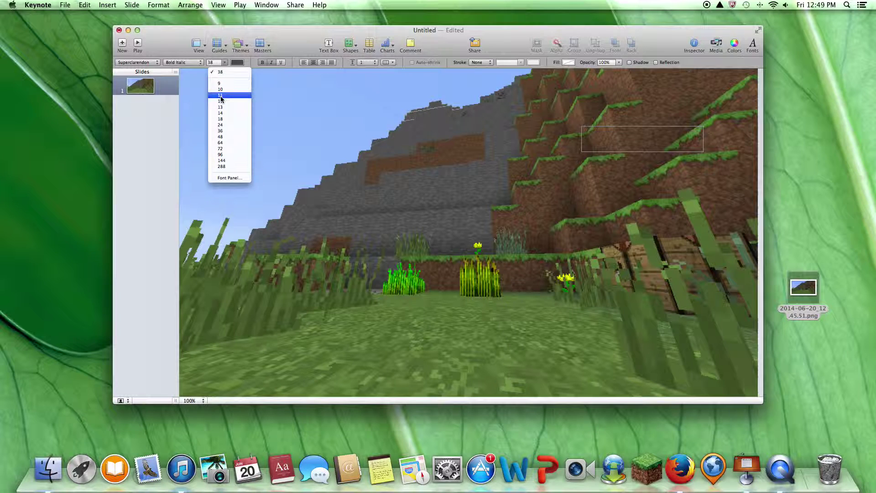
{"action": "left_click", "coordinate": [228, 141]}
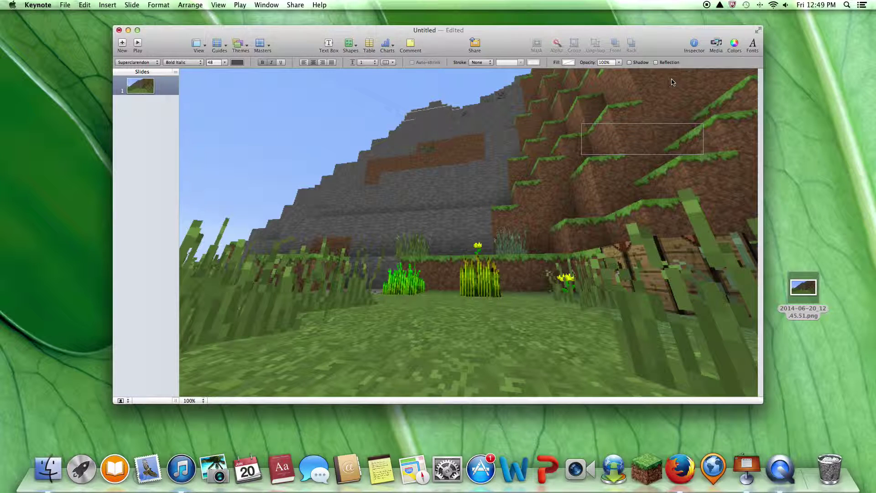
Create an upper-right Superclarendon Bold Italic 48 text box, then discard it empty.
{"action": "left_click", "coordinate": [702, 125]}
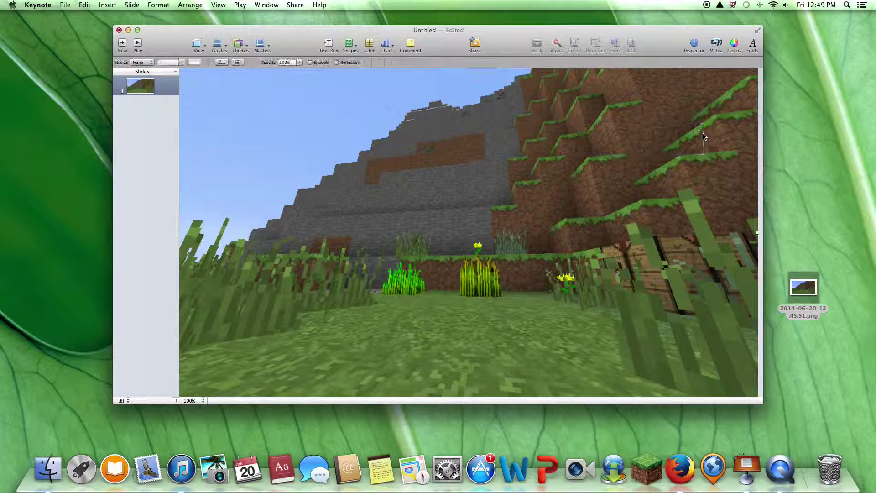
{"action": "left_click", "coordinate": [330, 46]}
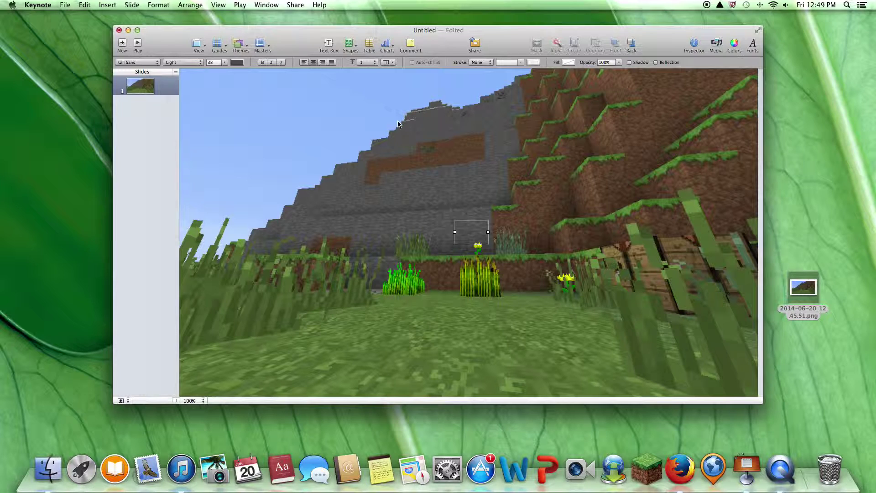
{"action": "mouse_move", "coordinate": [467, 225]}
{"action": "left_mouse_down"}
{"action": "mouse_move", "coordinate": [647, 134]}
{"action": "mouse_move", "coordinate": [710, 141]}
{"action": "left_mouse_up"}
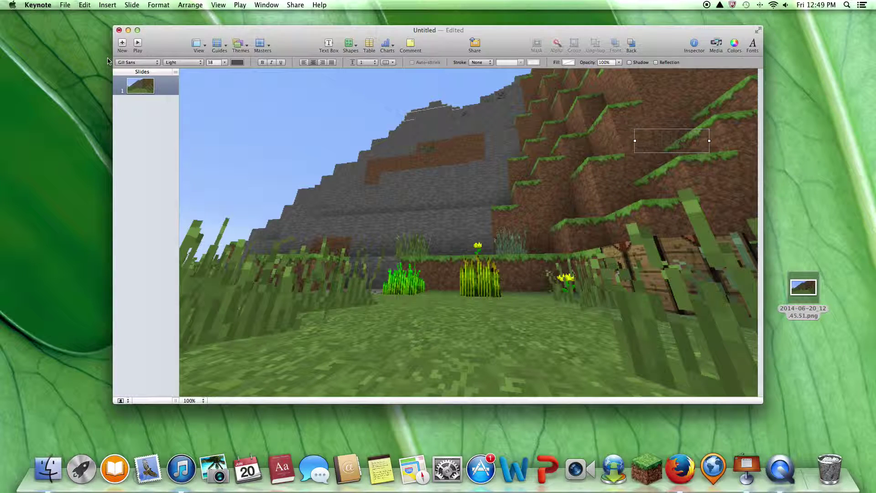
{"action": "left_click", "coordinate": [123, 63]}
{"action": "left_click", "coordinate": [137, 86]}
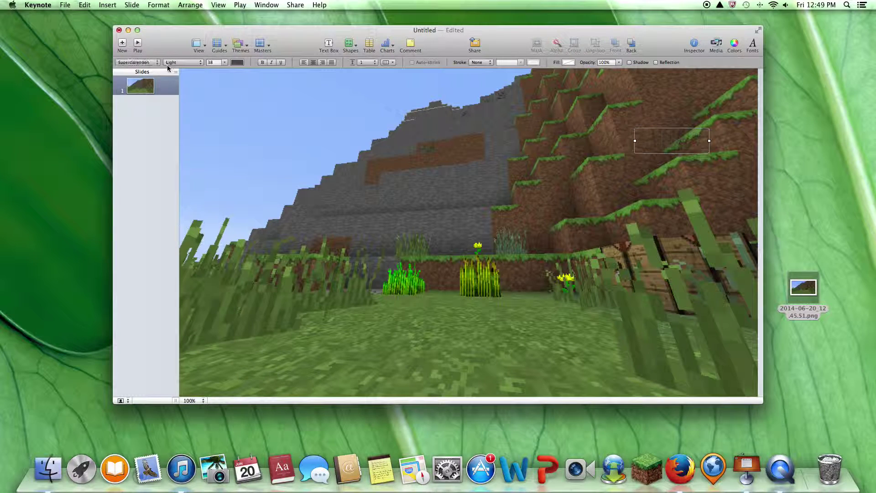
{"action": "left_click", "coordinate": [225, 64]}
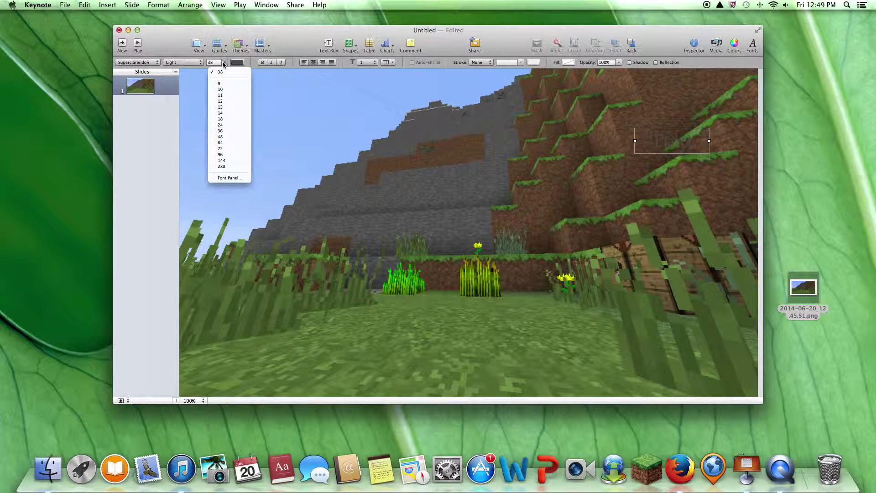
{"action": "left_click", "coordinate": [232, 135]}
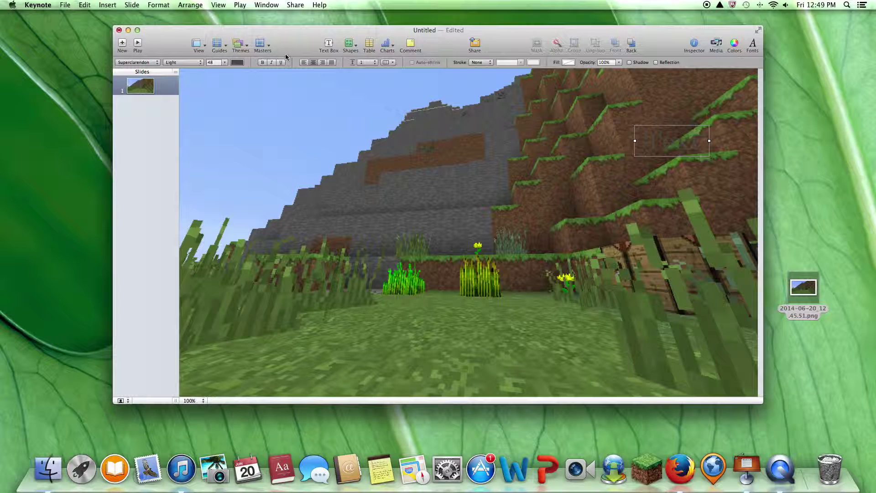
{"action": "left_click", "coordinate": [262, 62]}
{"action": "left_click", "coordinate": [272, 62]}
{"action": "double_click", "coordinate": [688, 141]}
{"action": "key", "text": "BackSpace"}
{"action": "left_click", "coordinate": [709, 139]}
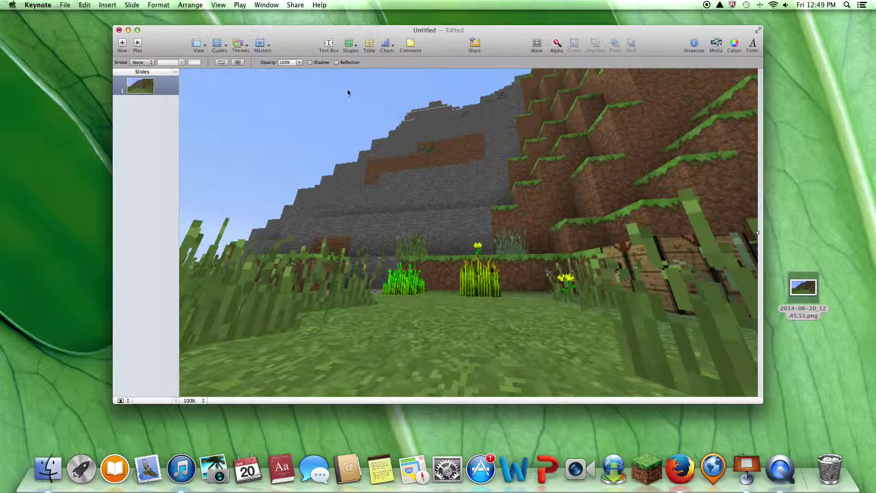
Add a new upper-right text box in Superclarendon Bold Italic 48.
{"action": "left_click", "coordinate": [329, 45]}
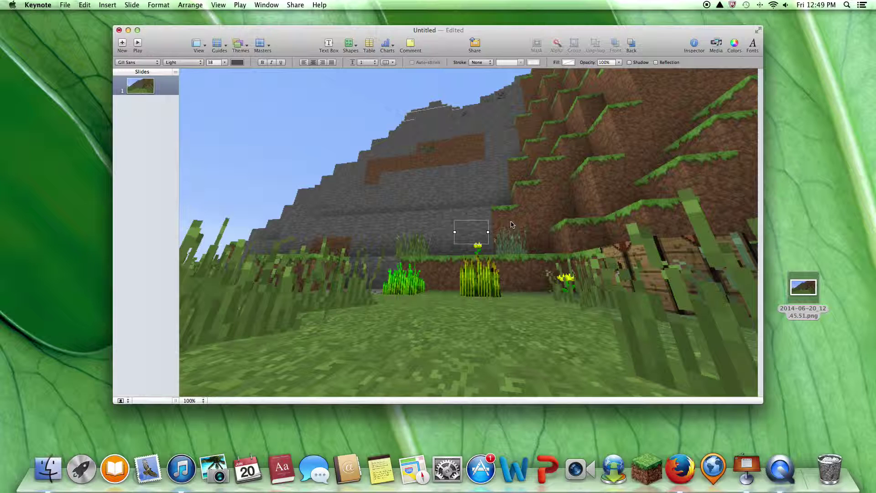
{"action": "mouse_move", "coordinate": [482, 233]}
{"action": "left_mouse_down"}
{"action": "mouse_move", "coordinate": [627, 138]}
{"action": "mouse_move", "coordinate": [616, 113]}
{"action": "mouse_move", "coordinate": [706, 123]}
{"action": "left_mouse_up"}
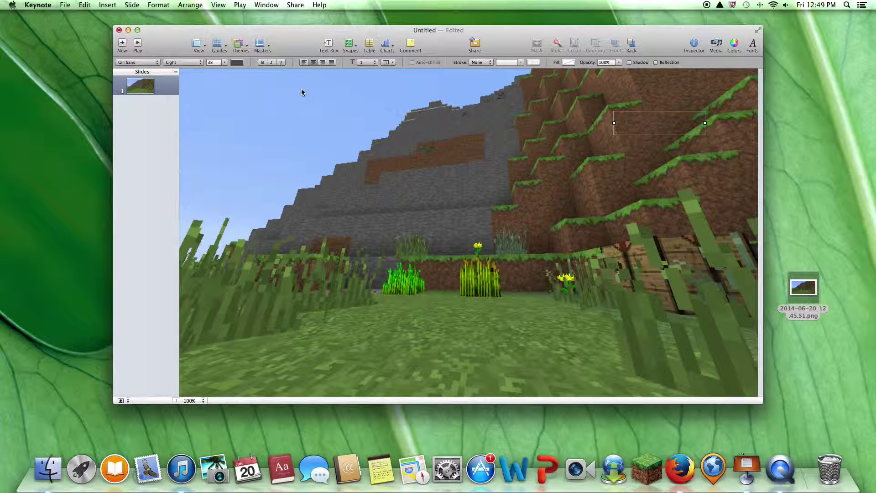
{"action": "left_click", "coordinate": [156, 63]}
{"action": "left_click", "coordinate": [157, 87]}
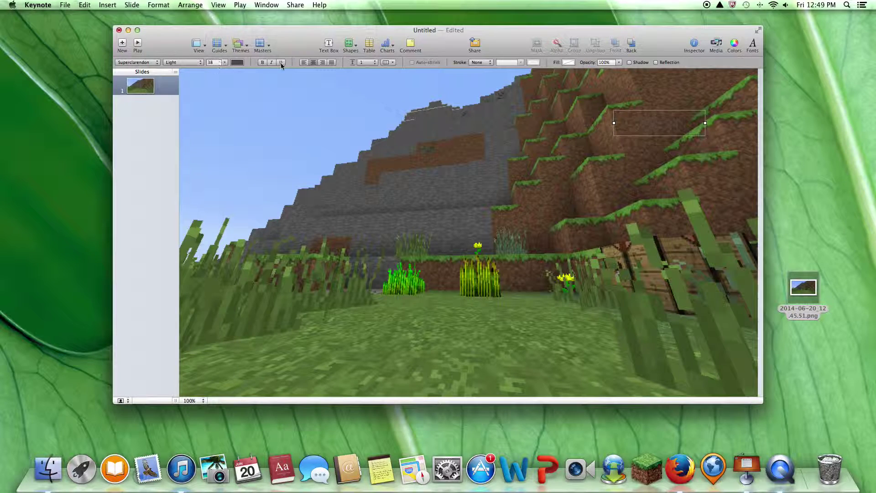
{"action": "left_click", "coordinate": [263, 62]}
{"action": "left_click", "coordinate": [271, 63]}
{"action": "left_click", "coordinate": [225, 63]}
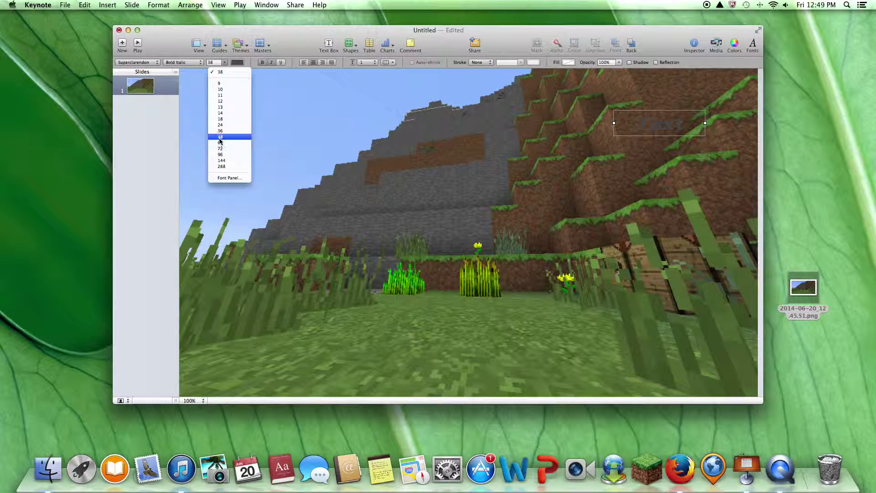
{"action": "left_click", "coordinate": [223, 137]}
Enter 'Building' as the first title line, widening the box so it fits.
{"action": "left_click", "coordinate": [697, 126]}
{"action": "type", "text": "Te"}
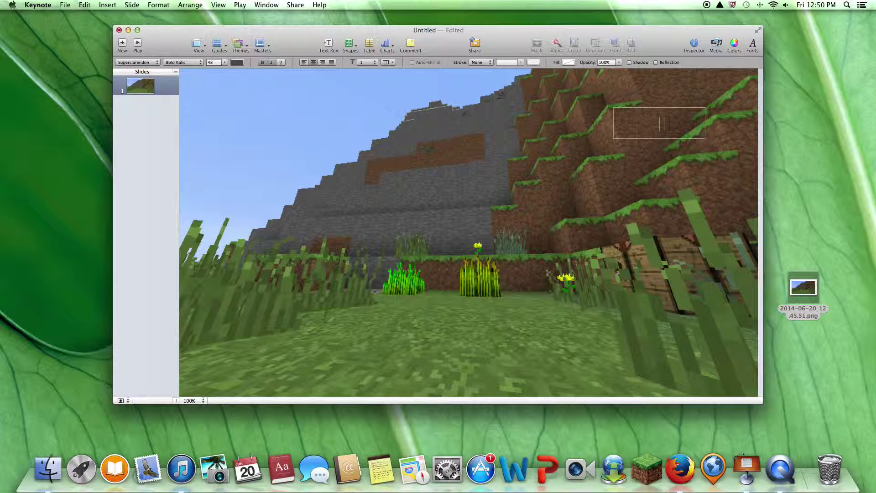
{"action": "type", "text": "Srvival"}
{"action": "key", "text": "BackSpace"}
{"action": "key", "text": "BackSpace"}
{"action": "type", "text": "ng"}
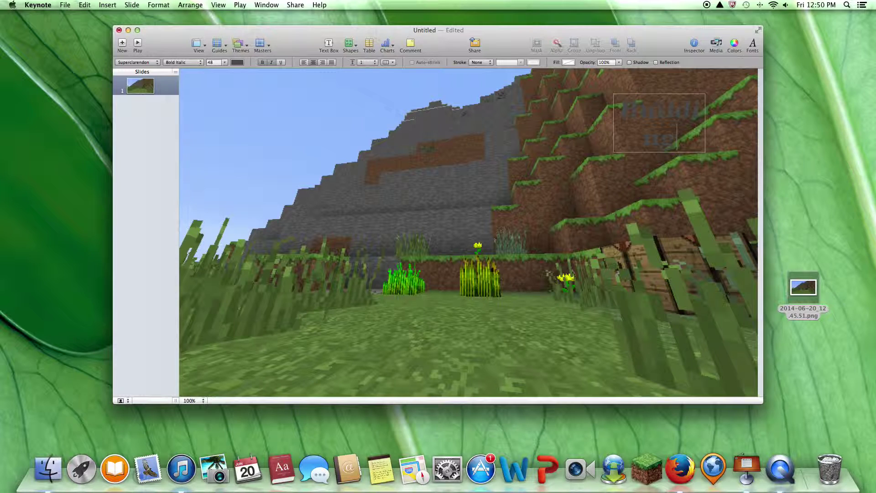
{"action": "key", "text": "BackSpace"}
{"action": "key", "text": "BackSpace"}
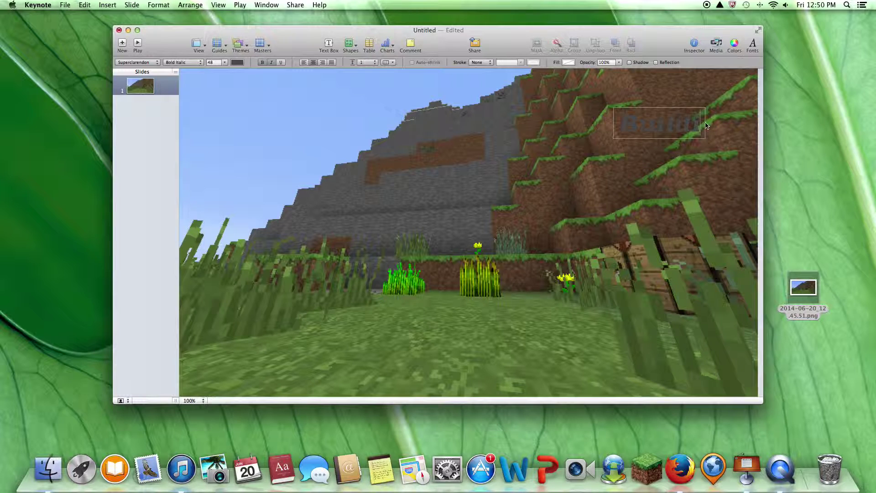
{"action": "left_click_drag", "start_coordinate": [705, 123], "coordinate": [723, 124]}
{"action": "type", "text": "ng"}
{"action": "left_click", "coordinate": [611, 129]}
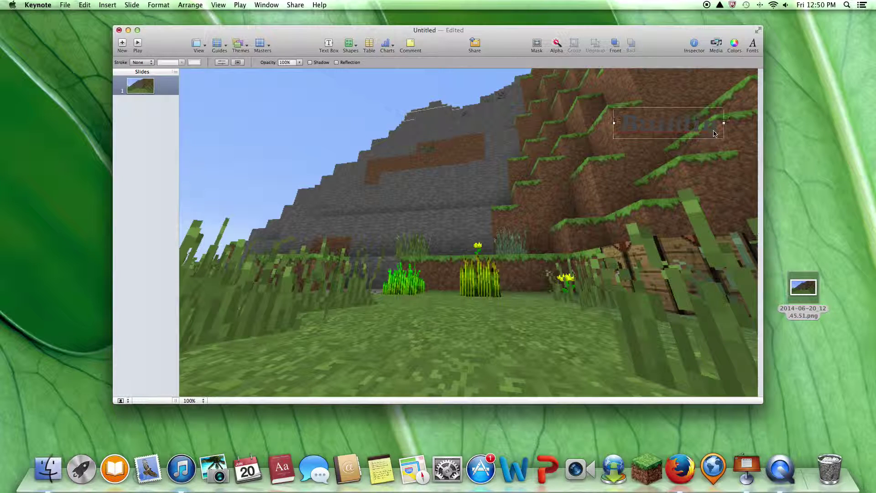
{"action": "left_click_drag", "start_coordinate": [724, 123], "coordinate": [738, 124]}
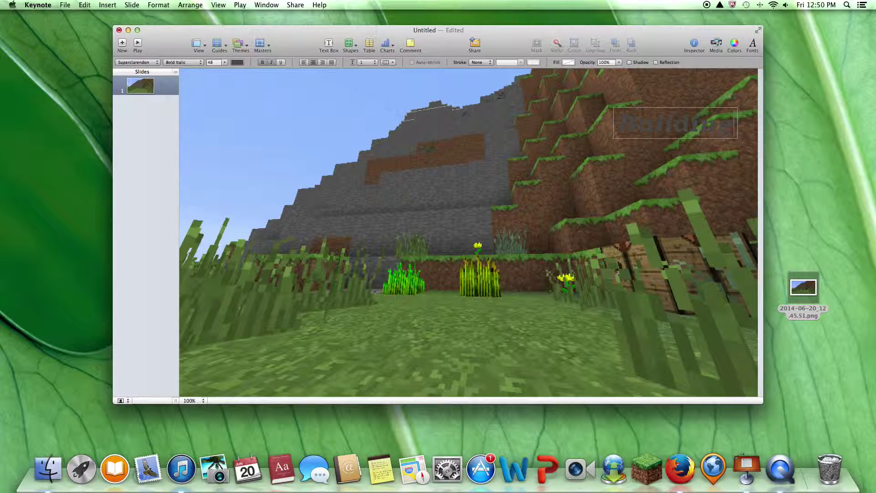
{"action": "type", "text": "in"}
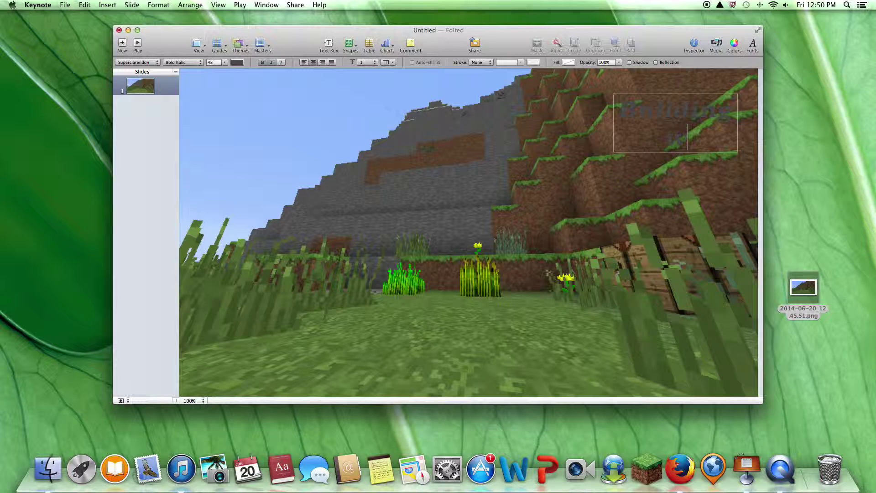
{"action": "type", "text": "th"}
Add the title lines 'w/ Matt' and 'ep 4', then change the text colour.
{"action": "key", "text": "BackSpace"}
{"action": "key", "text": "BackSpace"}
{"action": "key", "text": "BackSpace"}
{"action": "key", "text": "BackSpace"}
{"action": "key", "text": "BackSpace"}
{"action": "key", "text": "BackSpace"}
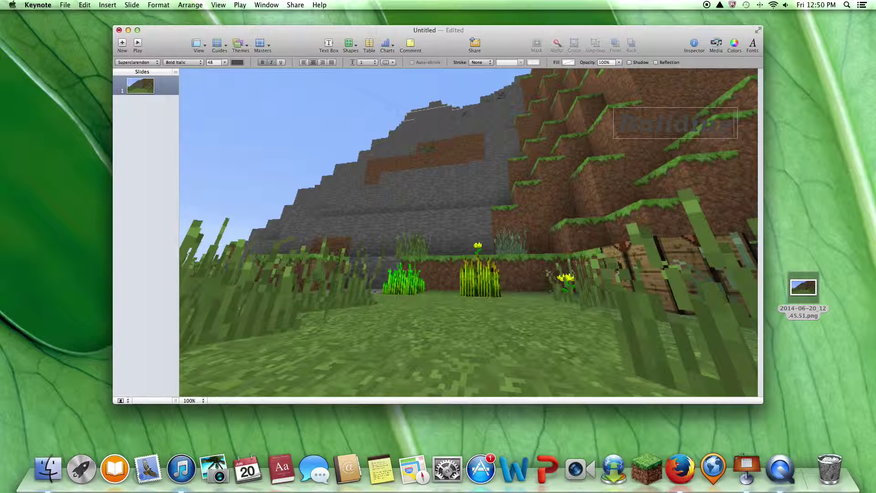
{"action": "key", "text": "Return"}
{"action": "type", "text": "in"}
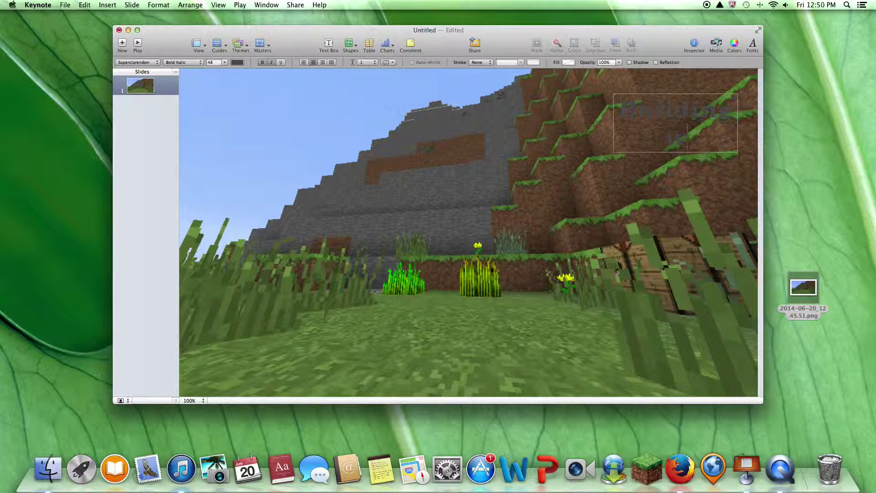
{"action": "type", "text": "i"}
{"action": "type", "text": " Ma"}
{"action": "type", "text": "tt"}
{"action": "key", "text": "BackSpace"}
{"action": "key", "text": "BackSpace"}
{"action": "key", "text": "BackSpace"}
{"action": "key", "text": "BackSpace"}
{"action": "key", "text": "BackSpace"}
{"action": "key", "text": "BackSpace"}
{"action": "type", "text": "Matt"}
{"action": "key", "text": "Return"}
{"action": "type", "text": "Ep"}
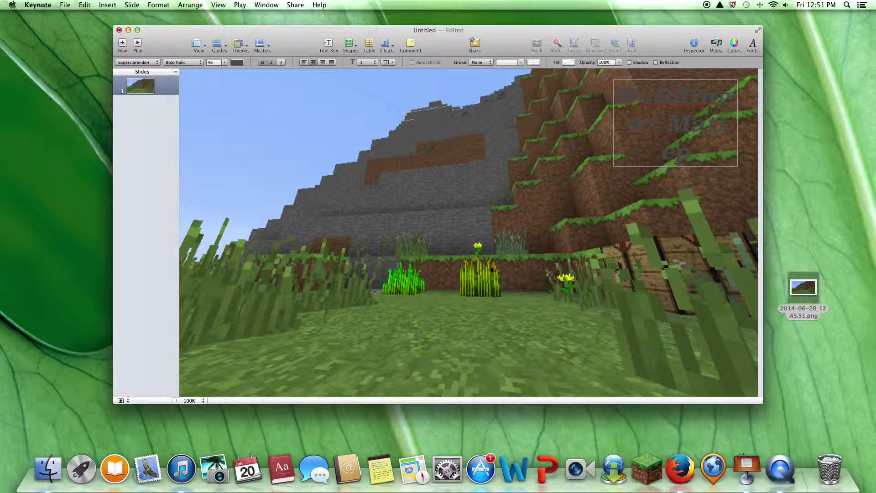
{"action": "type", "text": " 1"}
{"action": "key", "text": "BackSpace"}
{"action": "key", "text": "BackSpace"}
{"action": "left_click", "coordinate": [245, 62]}
{"action": "left_click", "coordinate": [265, 76]}
{"action": "type", "text": "Bu"}
Select all the title text and try grey, then dark green.
{"action": "right_click", "coordinate": [649, 98]}
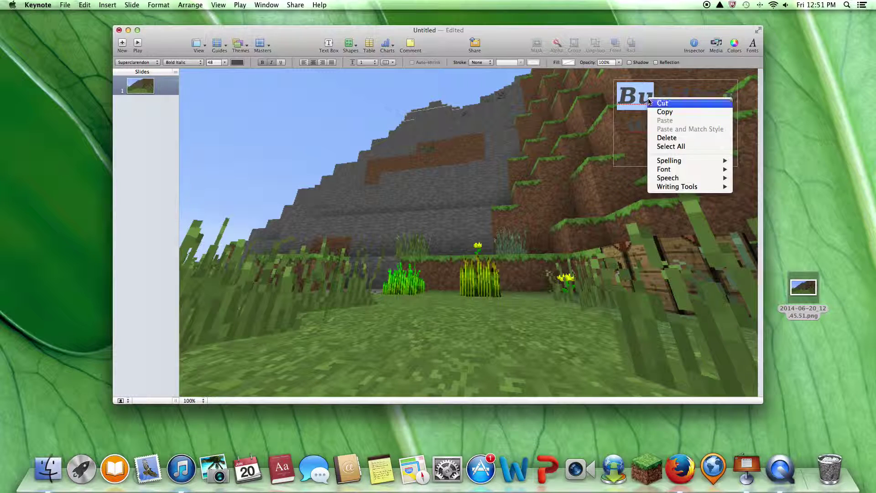
{"action": "left_click", "coordinate": [667, 148]}
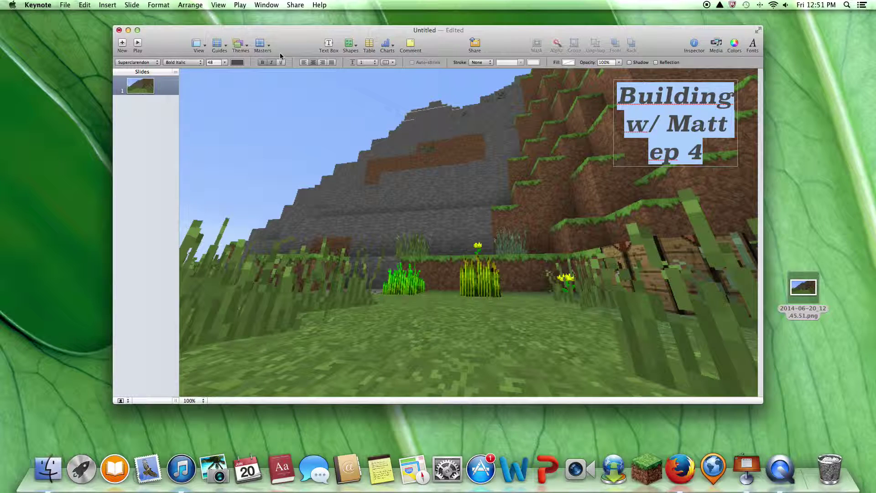
{"action": "left_click", "coordinate": [237, 62]}
{"action": "left_click", "coordinate": [274, 73]}
{"action": "left_click", "coordinate": [236, 62]}
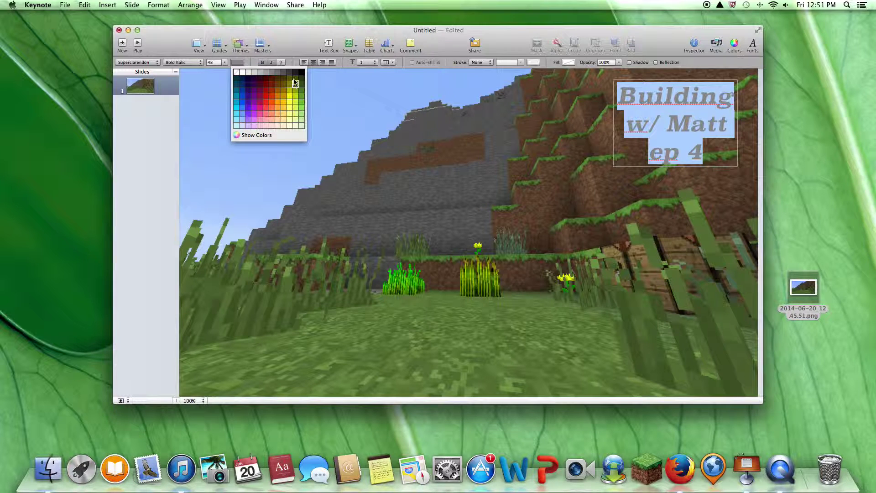
{"action": "left_click", "coordinate": [301, 78]}
Try pink and green, then settle on grey and deselect the title.
{"action": "left_click", "coordinate": [238, 62]}
{"action": "left_click", "coordinate": [256, 112]}
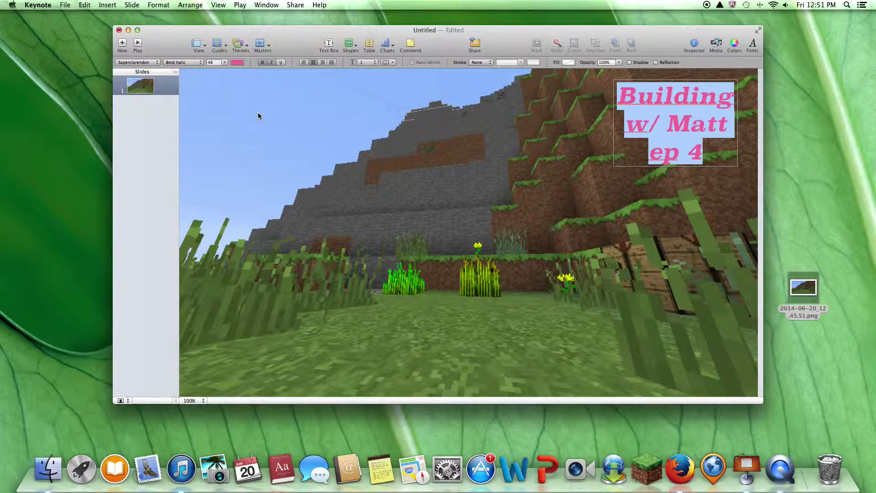
{"action": "left_click", "coordinate": [237, 61]}
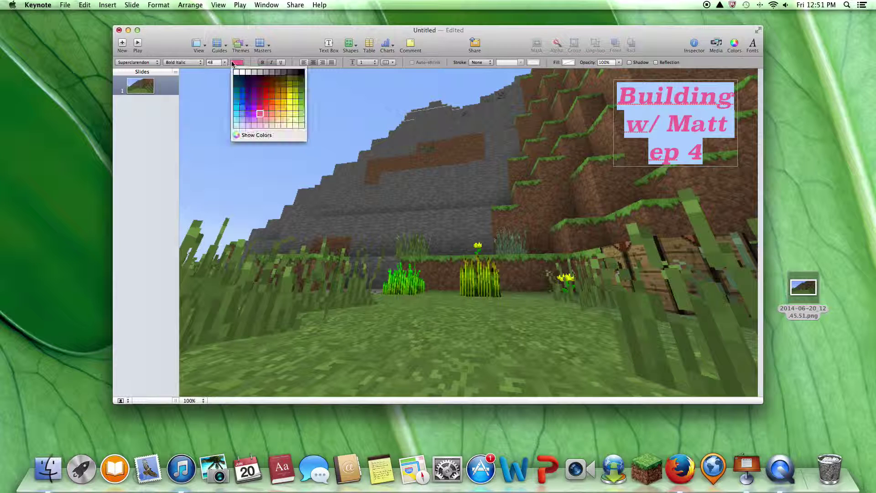
{"action": "left_click", "coordinate": [301, 101]}
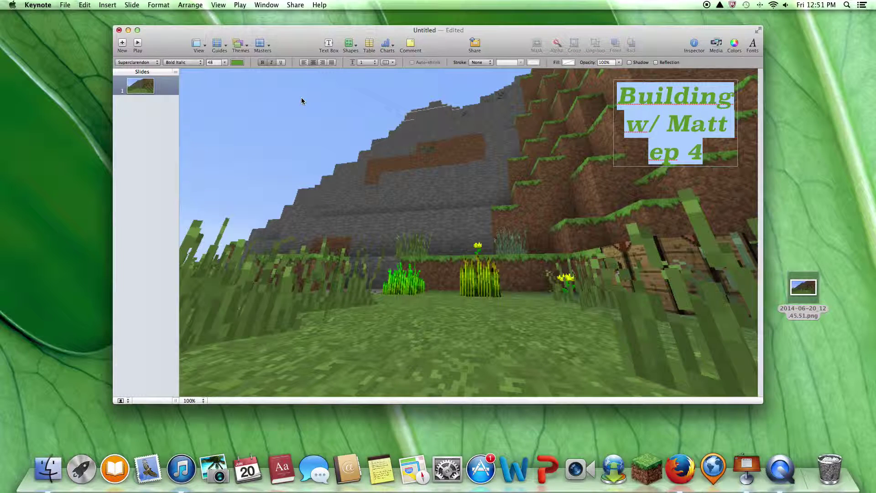
{"action": "left_click", "coordinate": [238, 62]}
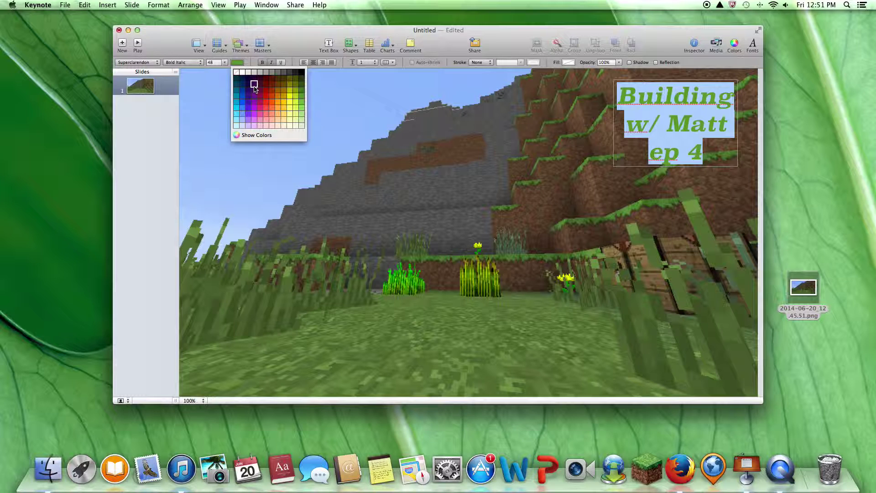
{"action": "left_click", "coordinate": [277, 72]}
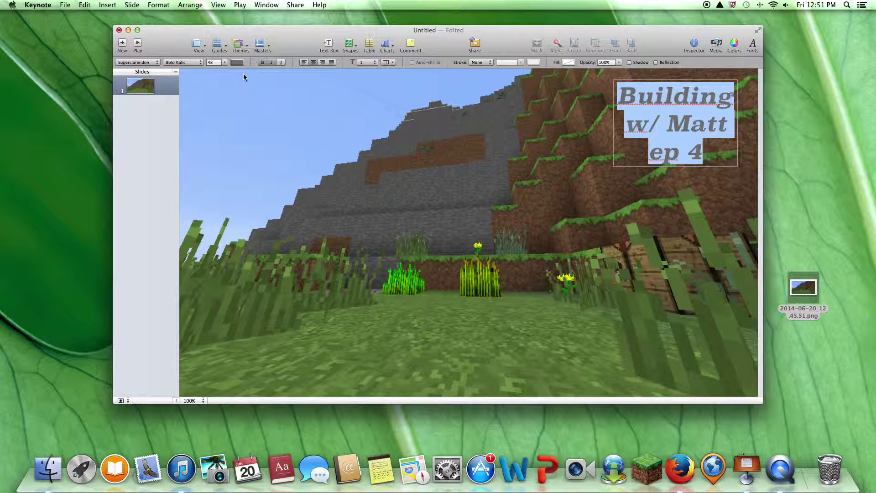
{"action": "left_click", "coordinate": [277, 119]}
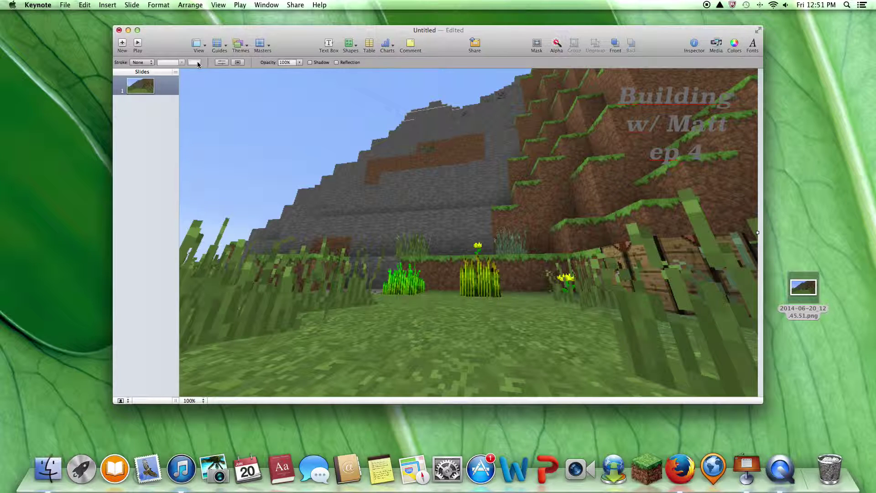
Add a drop shadow to the title box and slightly shift the background image.
{"action": "left_click", "coordinate": [633, 141]}
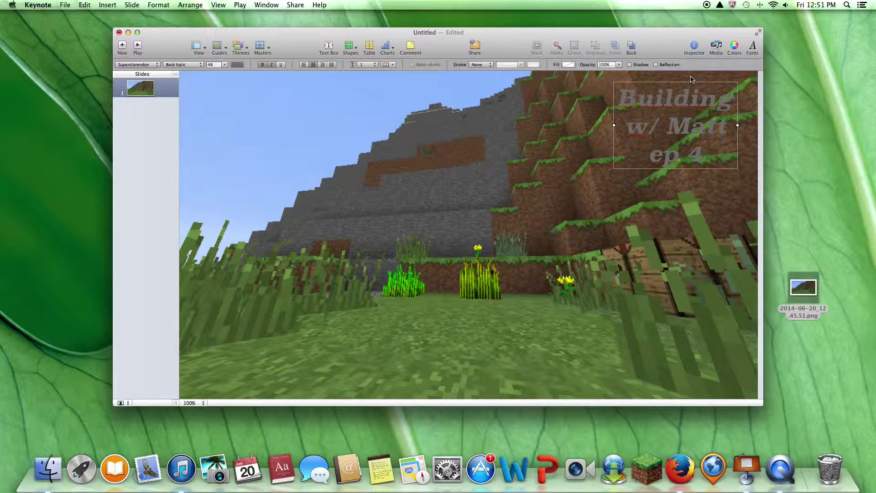
{"action": "left_click", "coordinate": [633, 65]}
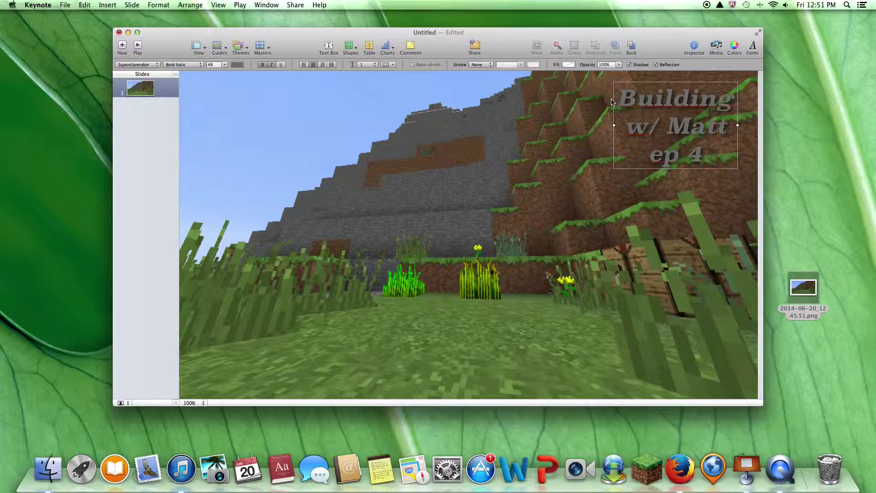
{"action": "left_click_drag", "start_coordinate": [579, 118], "coordinate": [586, 147]}
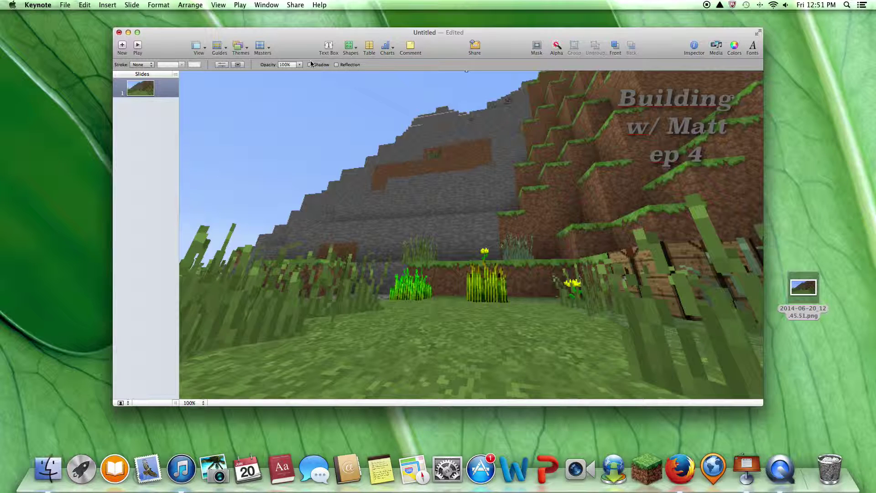
Give the title box a picture-frame border from the Stroke styles.
{"action": "left_click", "coordinate": [142, 66]}
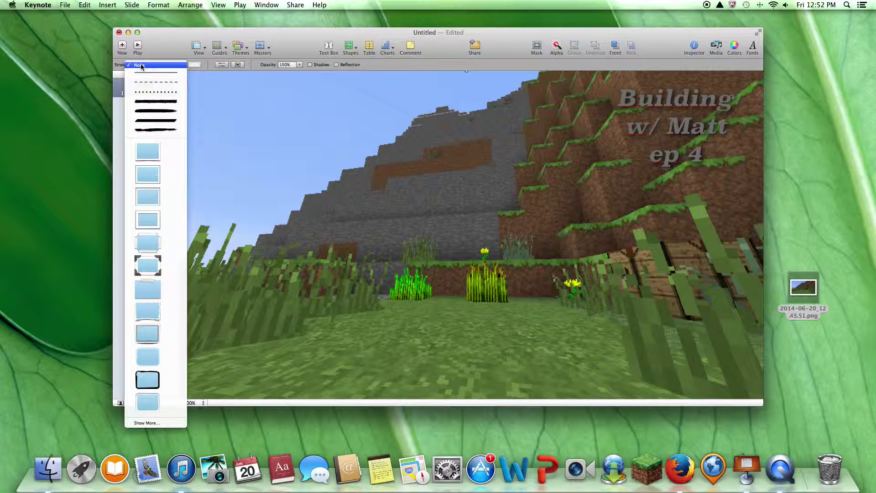
{"action": "left_click", "coordinate": [166, 262]}
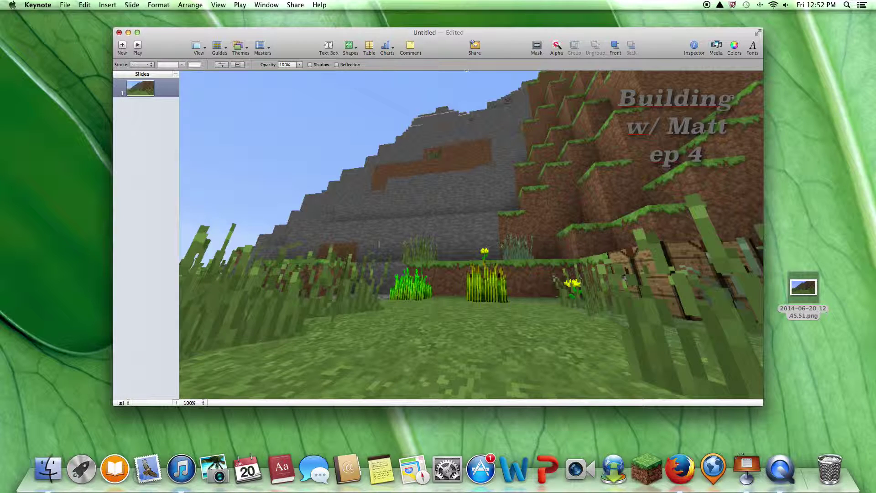
{"action": "right_click", "coordinate": [618, 128]}
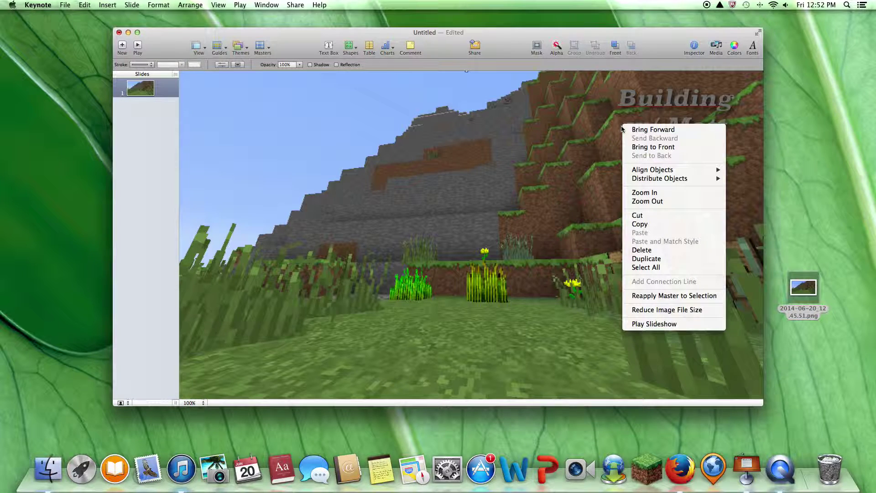
{"action": "left_click", "coordinate": [621, 103]}
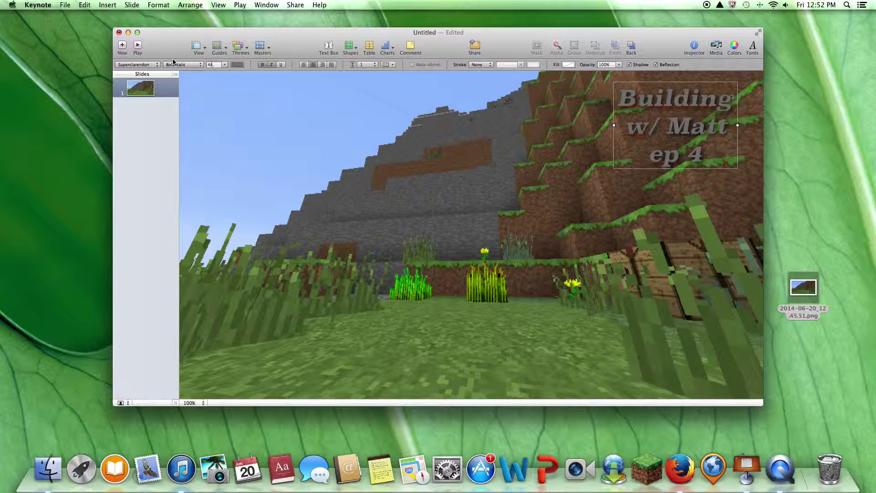
{"action": "left_click", "coordinate": [479, 65]}
{"action": "left_click", "coordinate": [486, 243]}
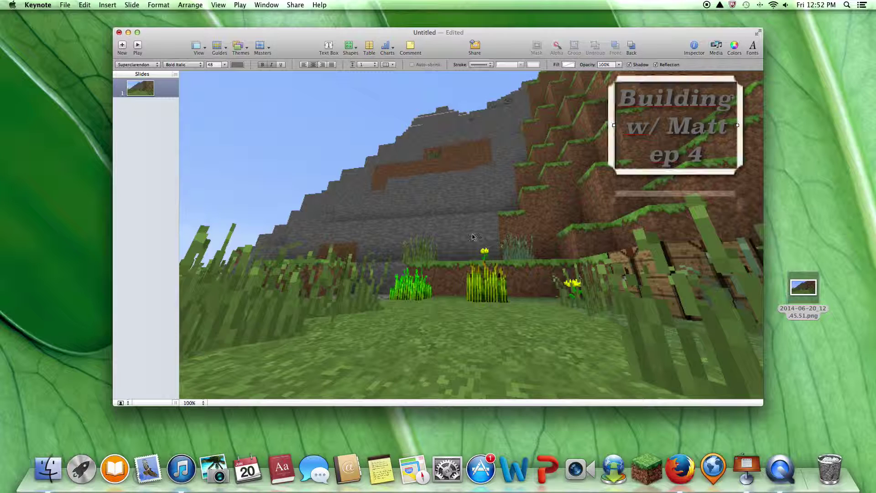
{"action": "left_click", "coordinate": [480, 64]}
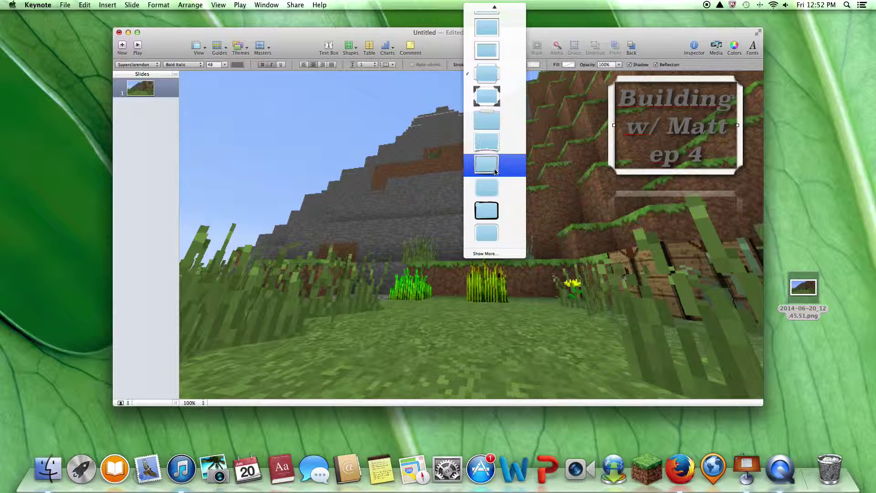
{"action": "left_click", "coordinate": [487, 96]}
Move the framed title to the slide's upper left.
{"action": "left_click_drag", "start_coordinate": [685, 113], "coordinate": [683, 126]}
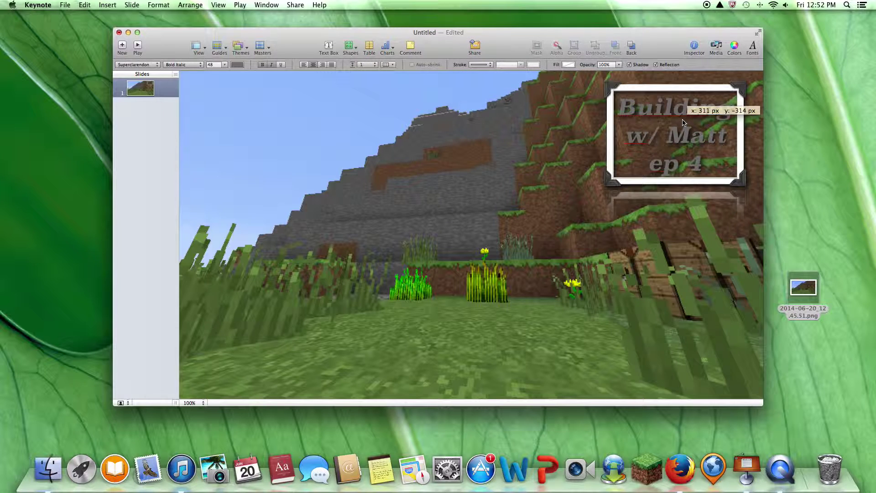
{"action": "left_click_drag", "start_coordinate": [746, 196], "coordinate": [745, 194]}
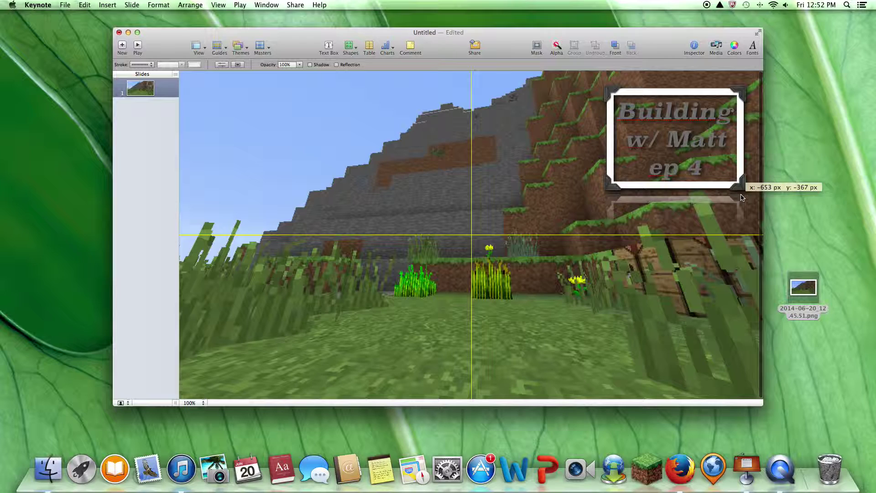
{"action": "mouse_move", "coordinate": [745, 194]}
{"action": "left_mouse_down"}
{"action": "mouse_move", "coordinate": [740, 146]}
{"action": "mouse_move", "coordinate": [322, 141]}
{"action": "left_mouse_up"}
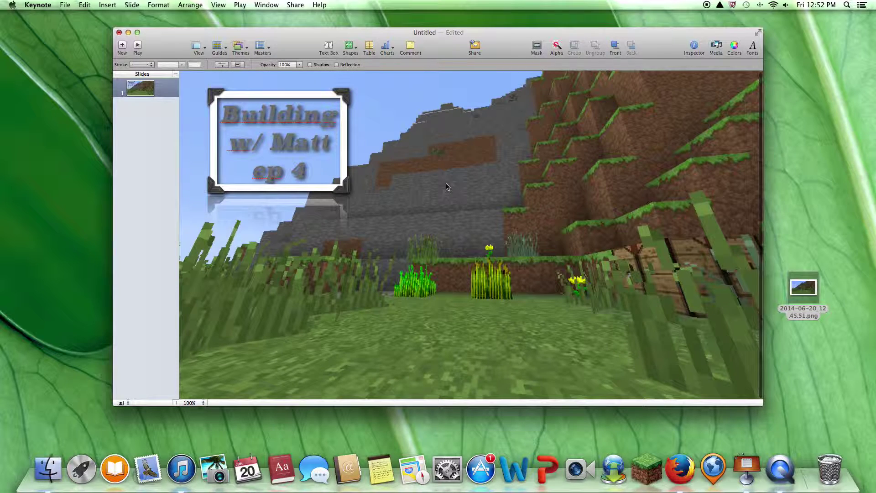
Widen the framed title, add '- Time to Farm!' after 'ep 4', and nudge the background.
{"action": "left_click", "coordinate": [339, 134]}
{"action": "left_click_drag", "start_coordinate": [340, 140], "coordinate": [431, 143]}
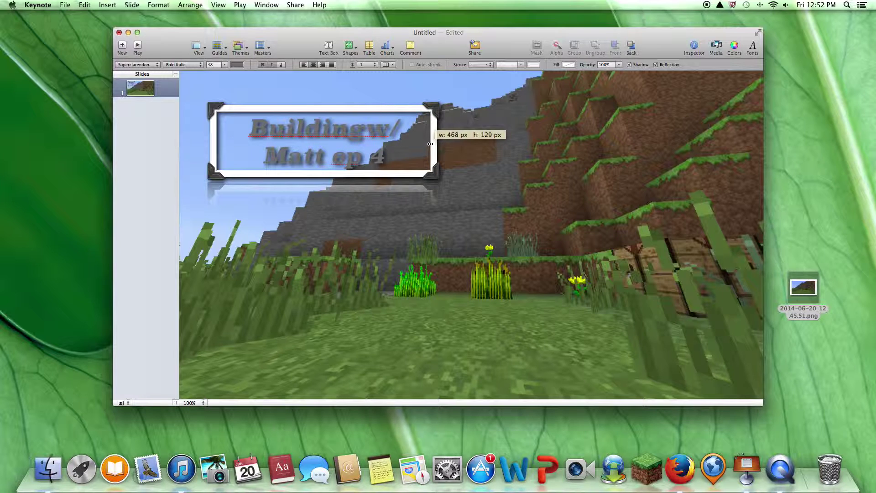
{"action": "left_click", "coordinate": [397, 164]}
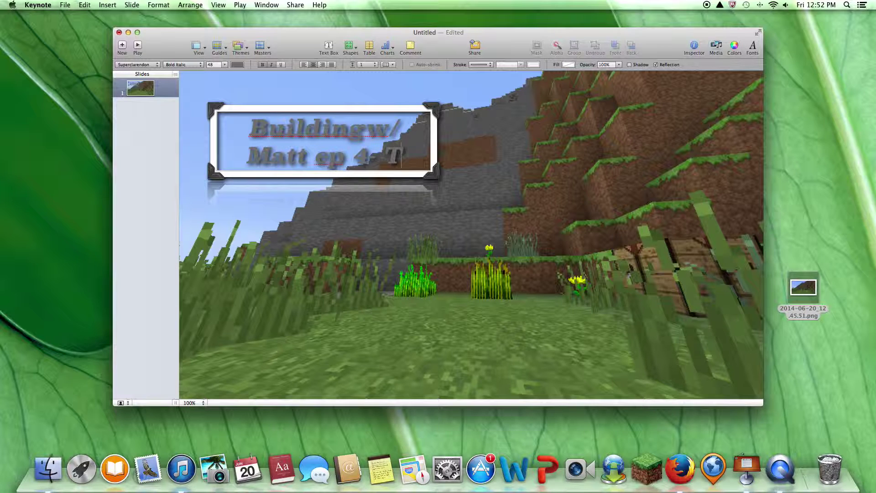
{"action": "type", "text": "Time to"}
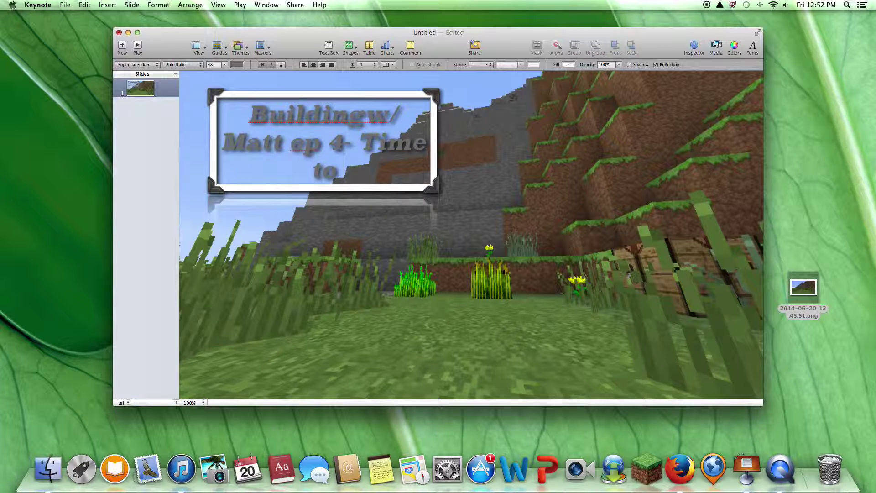
{"action": "type", "text": " Fa"}
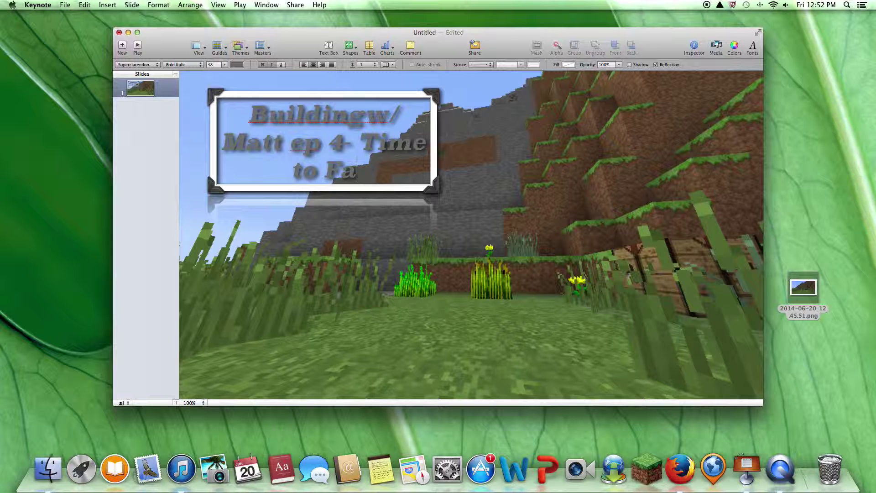
{"action": "type", "text": "rm!"}
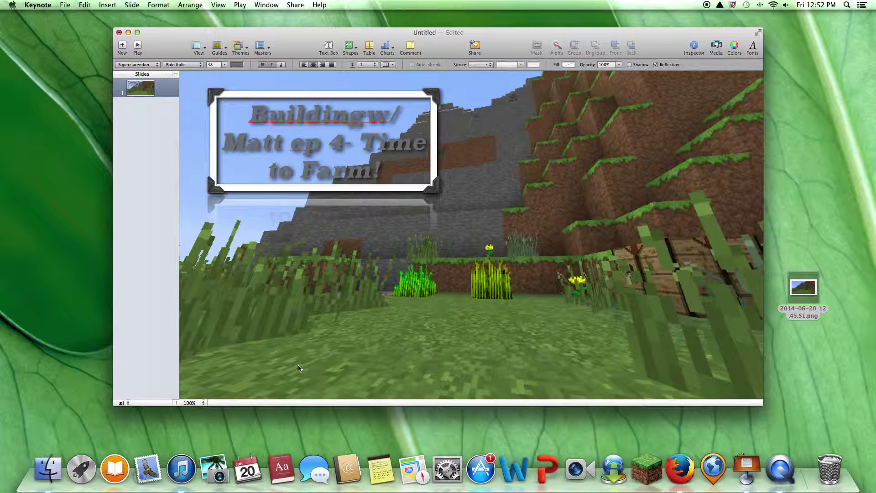
{"action": "left_click", "coordinate": [556, 176]}
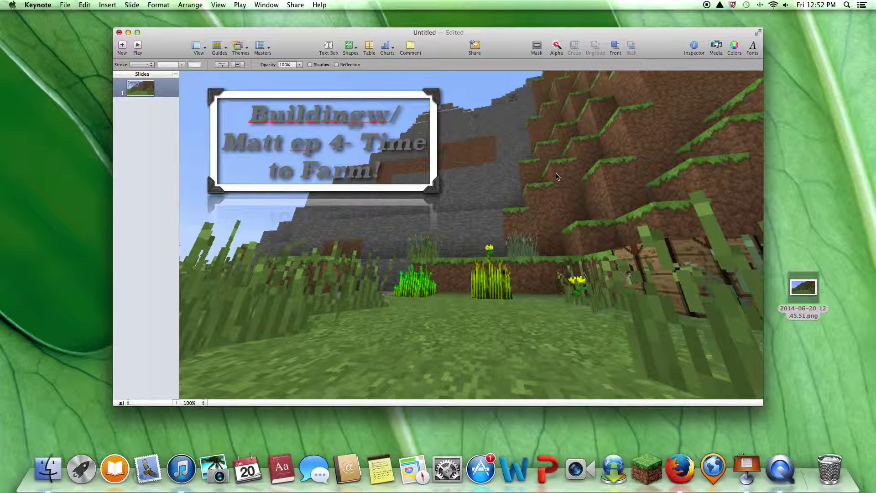
{"action": "mouse_move", "coordinate": [438, 192]}
{"action": "left_mouse_down"}
{"action": "mouse_move", "coordinate": [431, 196]}
{"action": "mouse_move", "coordinate": [454, 198]}
{"action": "left_mouse_up"}
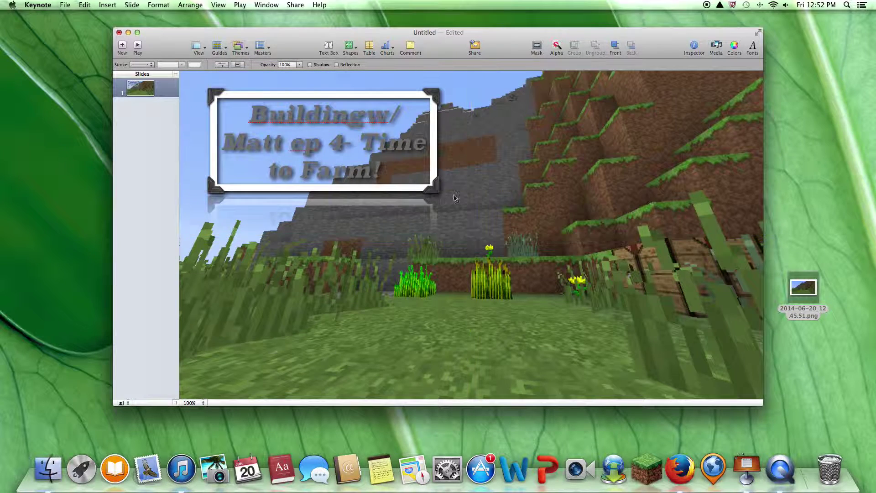
Search Bing for WHEAT and save the harvester wheat photo to the desktop.
{"action": "left_click", "coordinate": [680, 469]}
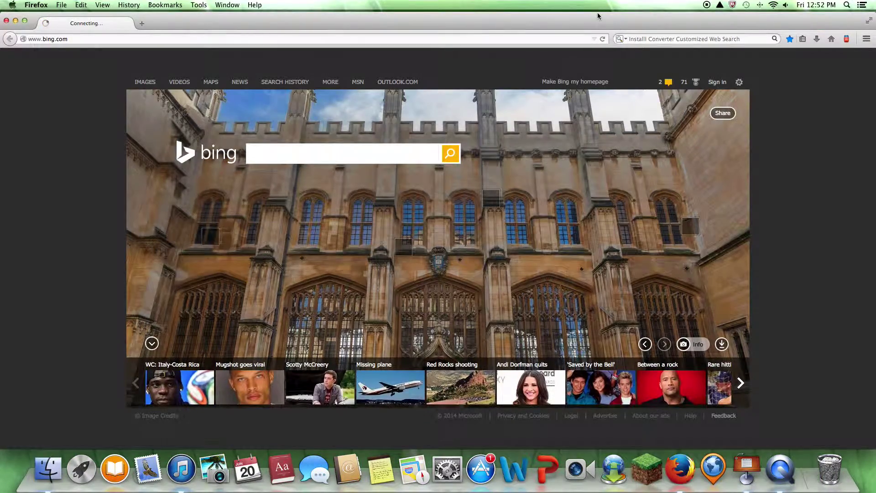
{"action": "double_click", "coordinate": [619, 27]}
{"action": "left_click_drag", "start_coordinate": [451, 42], "coordinate": [297, 25]}
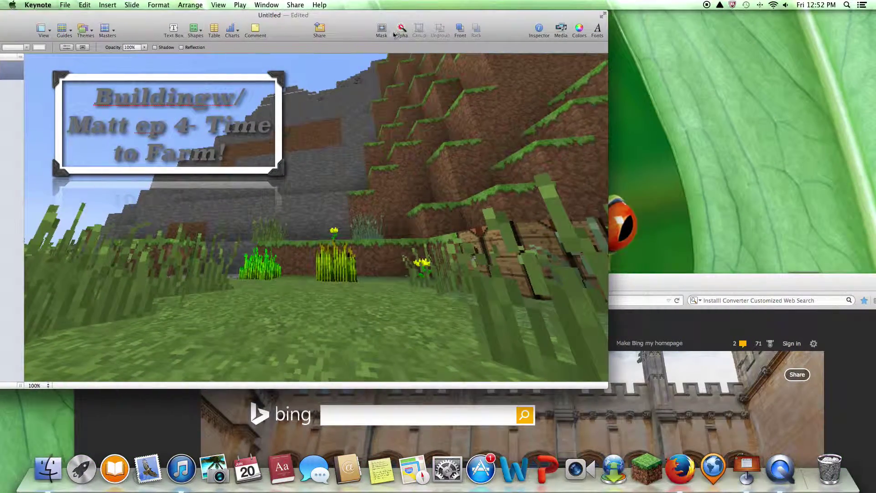
{"action": "left_click", "coordinate": [717, 285]}
{"action": "left_click_drag", "start_coordinate": [720, 272], "coordinate": [719, 266]}
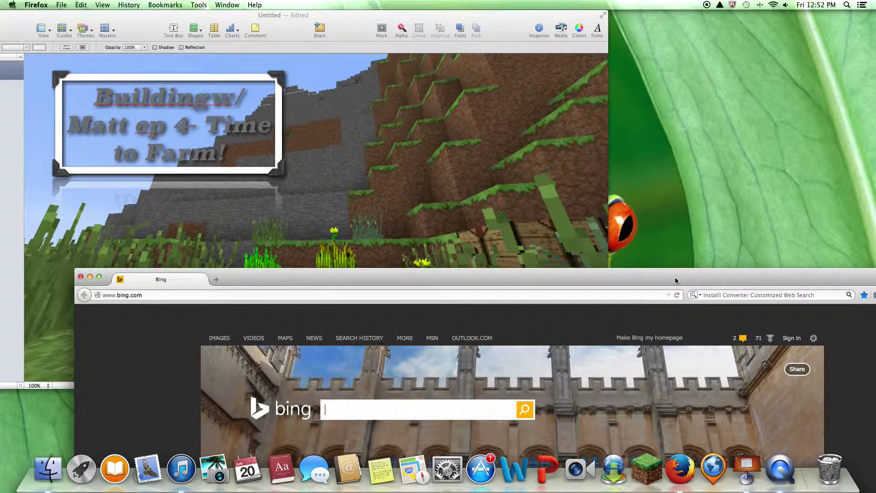
{"action": "left_click", "coordinate": [727, 295]}
{"action": "type", "text": "f"}
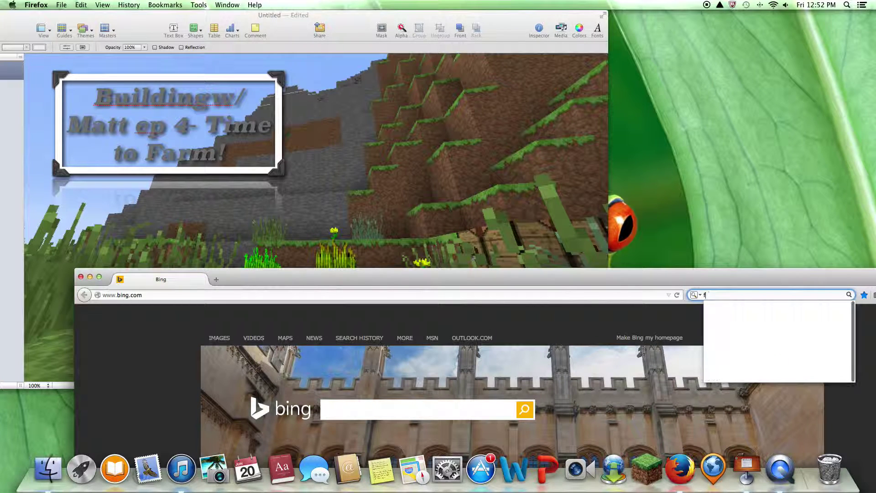
{"action": "key", "text": "BackSpace"}
{"action": "type", "text": "WH"}
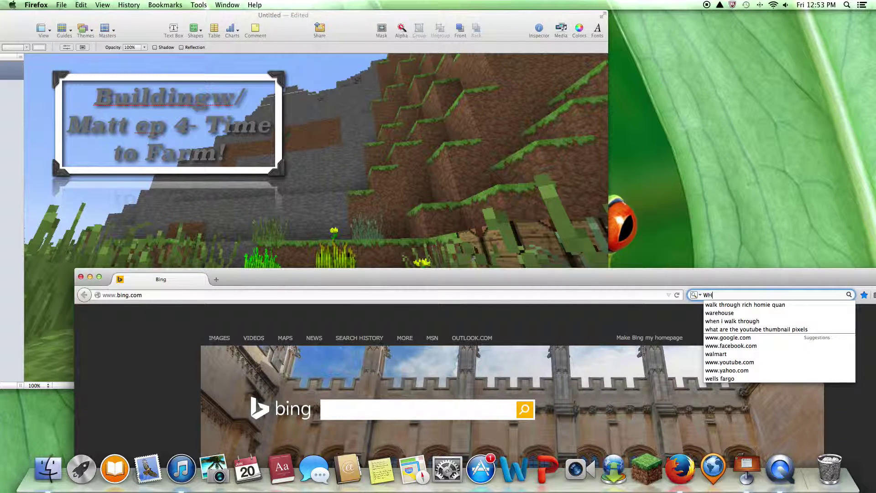
{"action": "type", "text": "EAT"}
{"action": "key", "text": "Return"}
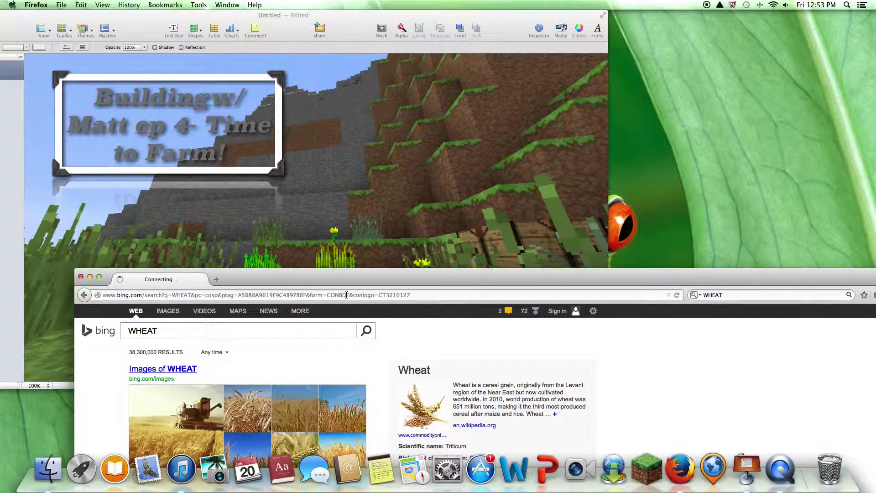
{"action": "mouse_move", "coordinate": [289, 284]}
{"action": "left_mouse_down"}
{"action": "mouse_move", "coordinate": [464, 152]}
{"action": "mouse_move", "coordinate": [587, 73]}
{"action": "left_mouse_up"}
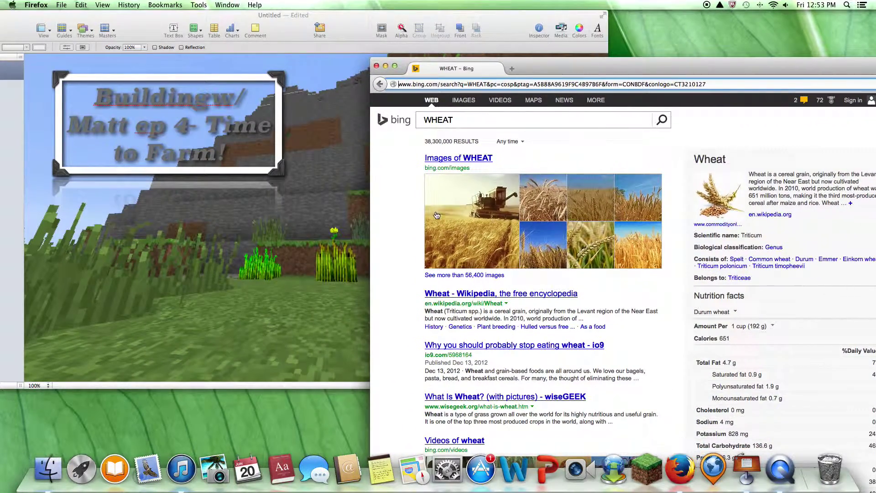
{"action": "left_click_drag", "start_coordinate": [473, 208], "coordinate": [198, 422]}
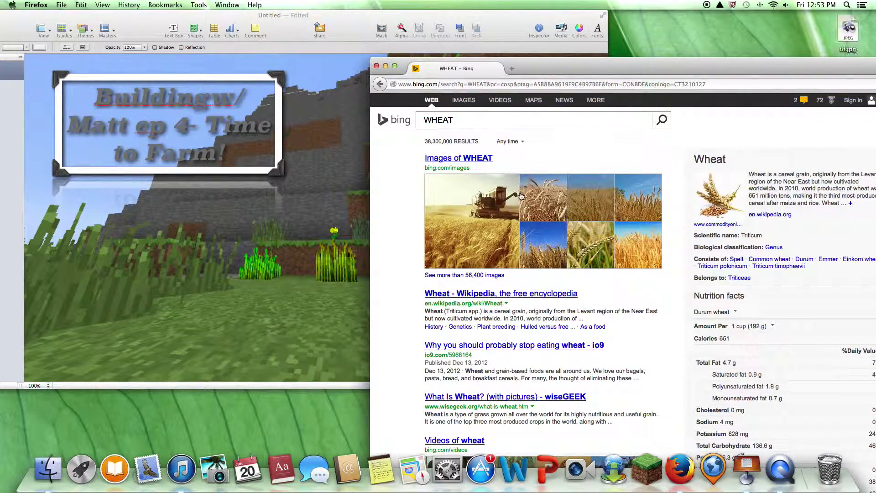
Search Bing for 'hoe' and browse its image results.
{"action": "left_click_drag", "start_coordinate": [552, 72], "coordinate": [526, 64]}
{"action": "left_click", "coordinate": [441, 110]}
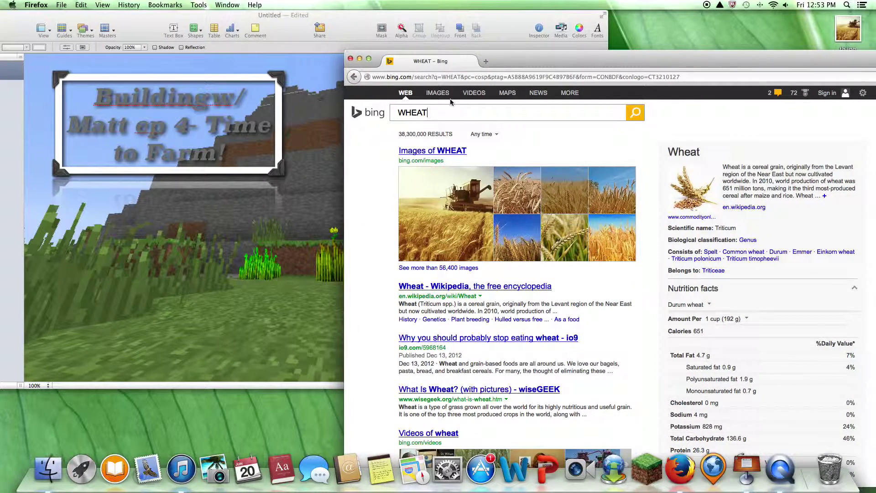
{"action": "key", "text": "BackSpace"}
{"action": "key", "text": "BackSpace"}
{"action": "key", "text": "BackSpace"}
{"action": "key", "text": "BackSpace"}
{"action": "key", "text": "BackSpace"}
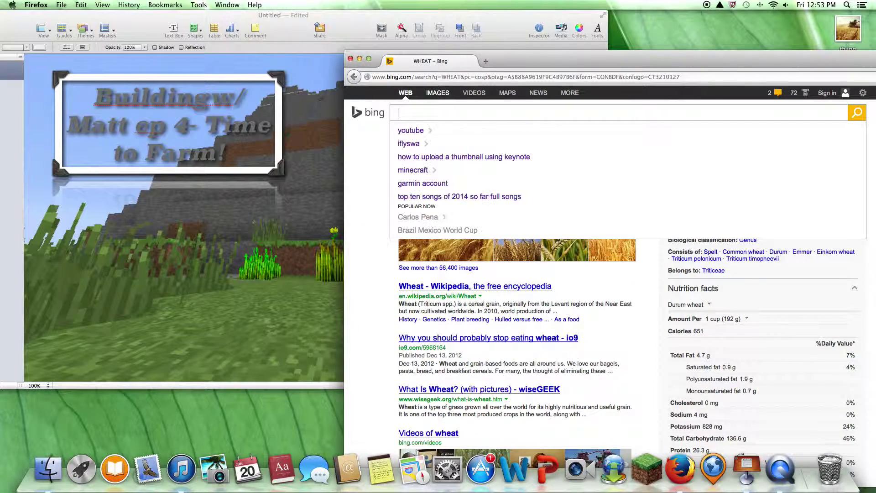
{"action": "mouse_move", "coordinate": [532, 63]}
{"action": "left_mouse_down"}
{"action": "mouse_move", "coordinate": [699, 284]}
{"action": "mouse_move", "coordinate": [622, 235]}
{"action": "left_mouse_up"}
{"action": "type", "text": "h"}
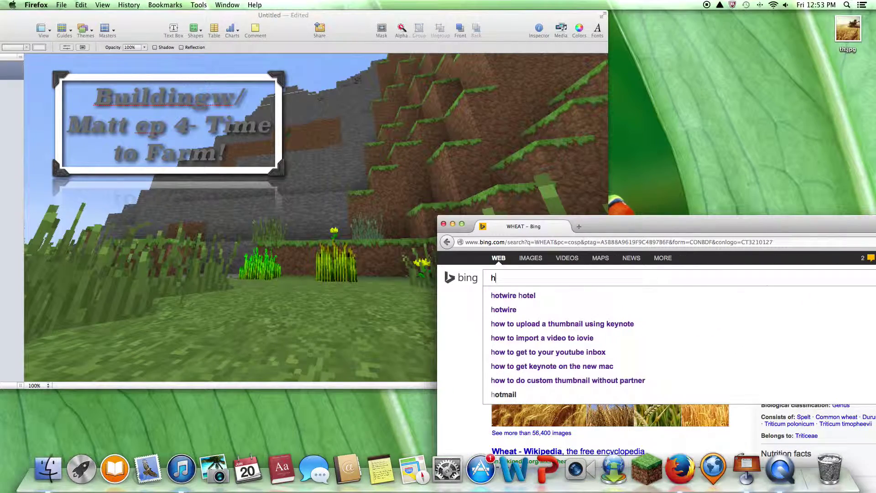
{"action": "type", "text": "oe"}
{"action": "key", "text": "Return"}
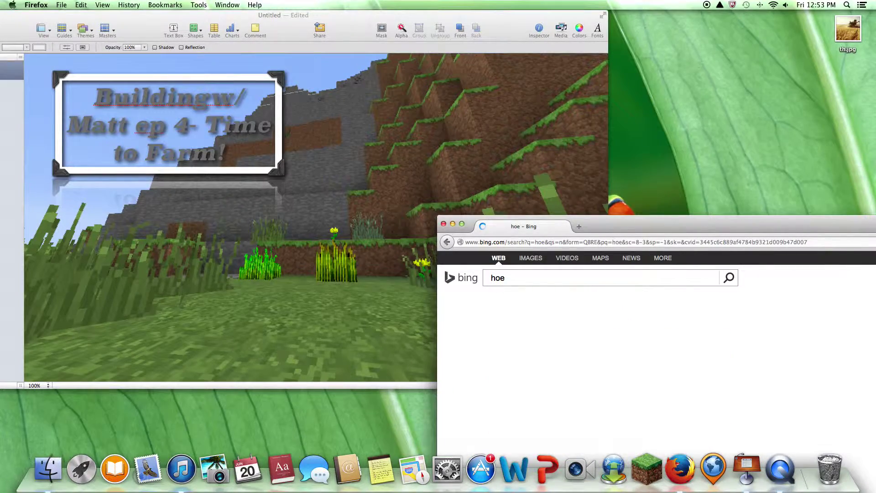
{"action": "left_click", "coordinate": [525, 260]}
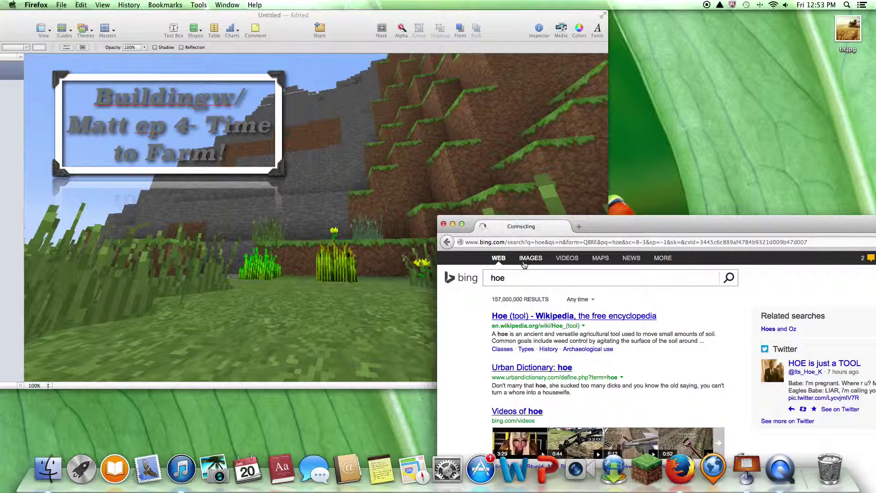
{"action": "mouse_move", "coordinate": [636, 234]}
{"action": "left_mouse_down"}
{"action": "mouse_move", "coordinate": [441, 129]}
{"action": "mouse_move", "coordinate": [272, 120]}
{"action": "mouse_move", "coordinate": [242, 58]}
{"action": "left_mouse_up"}
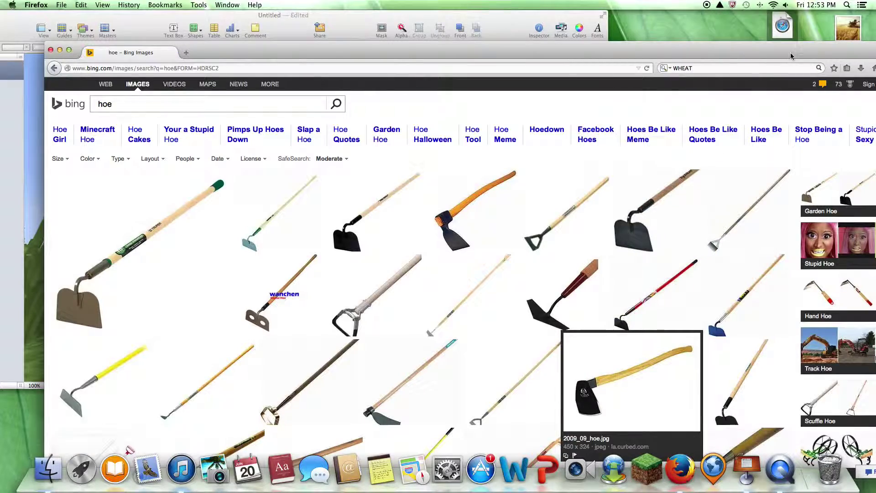
{"action": "mouse_move", "coordinate": [782, 52]}
{"action": "left_mouse_down"}
{"action": "mouse_move", "coordinate": [837, 264]}
{"action": "mouse_move", "coordinate": [822, 183]}
{"action": "left_mouse_up"}
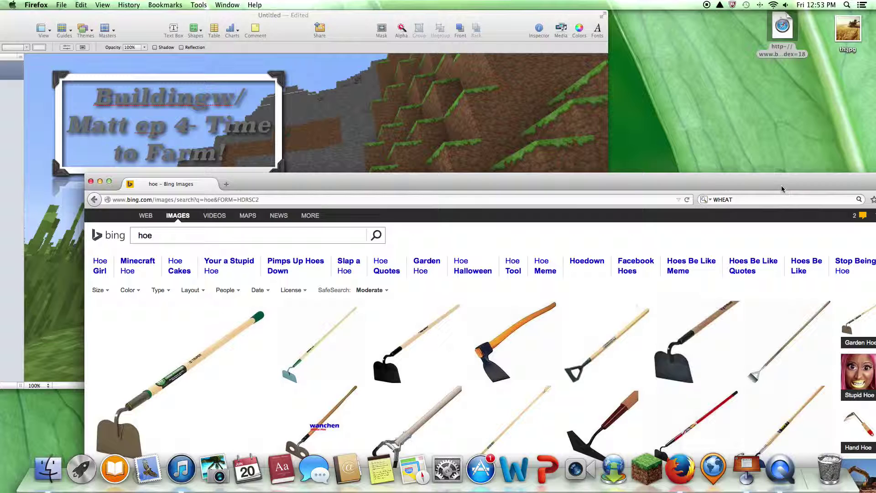
Drop th.jpg onto the slide below the title, with a drop shadow and a reflection.
{"action": "left_click", "coordinate": [91, 182]}
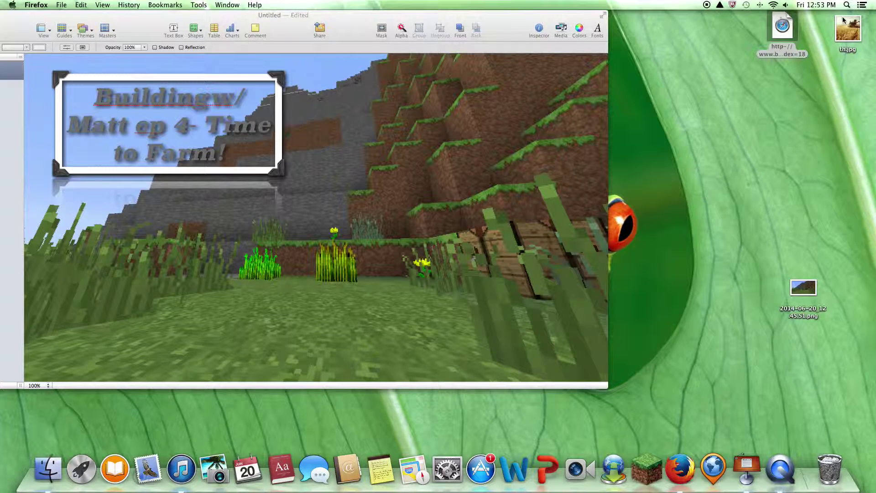
{"action": "left_click_drag", "start_coordinate": [854, 34], "coordinate": [157, 265]}
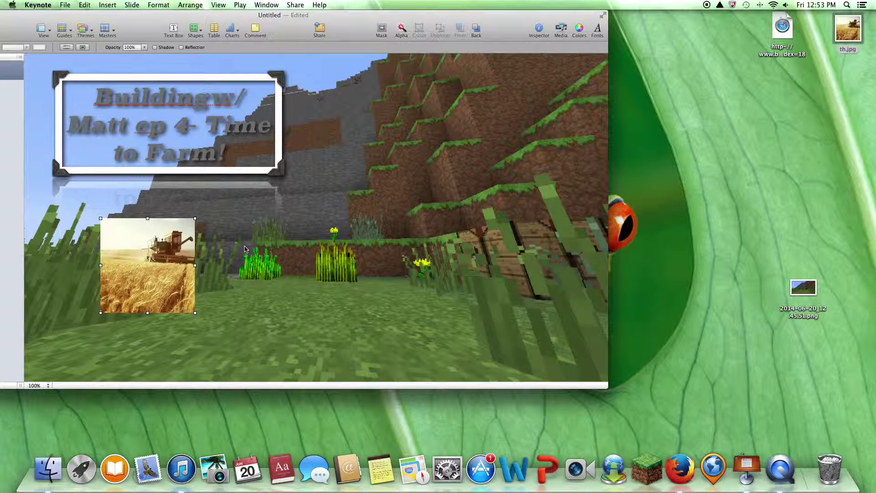
{"action": "left_click", "coordinate": [155, 48]}
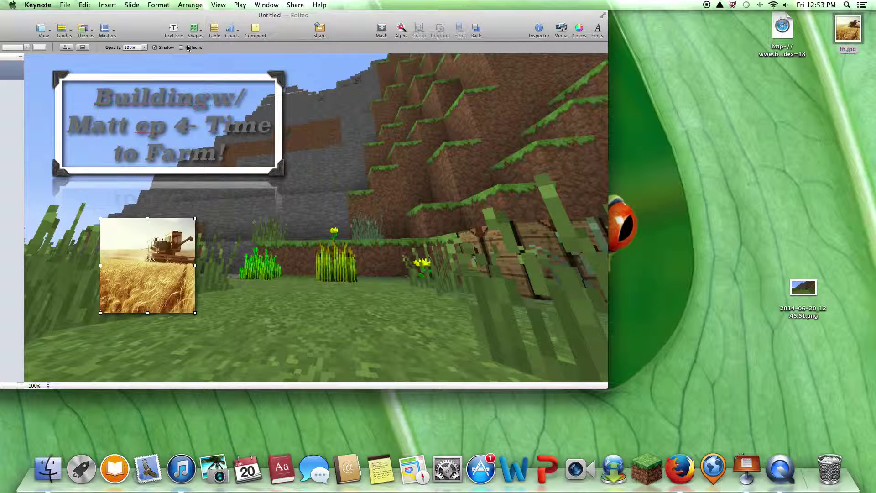
{"action": "left_click", "coordinate": [182, 48]}
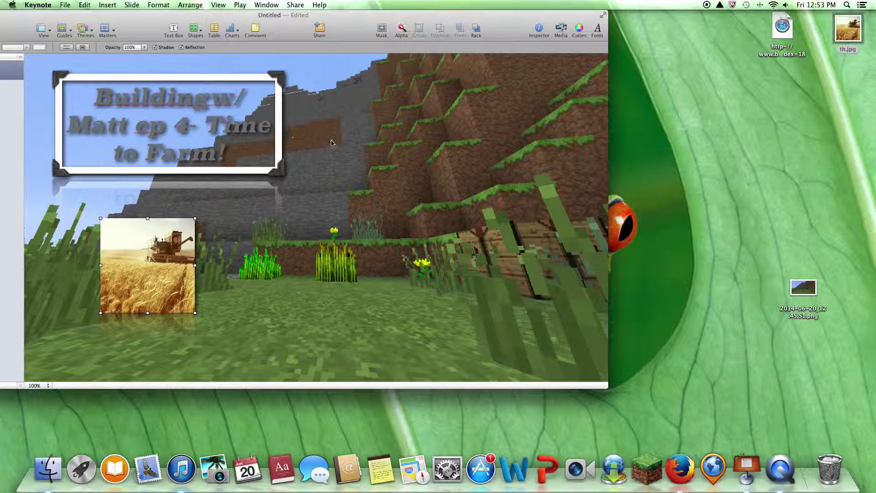
{"action": "left_click_drag", "start_coordinate": [331, 143], "coordinate": [337, 143]}
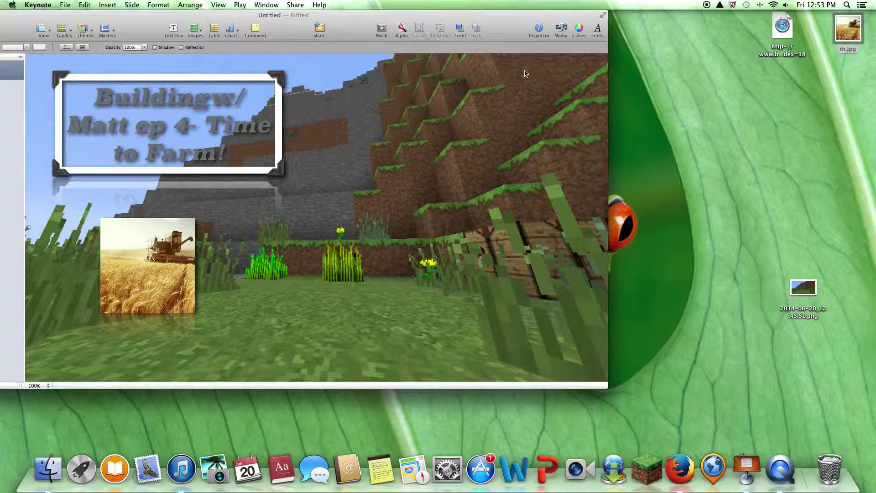
{"action": "left_click_drag", "start_coordinate": [375, 12], "coordinate": [432, 12]}
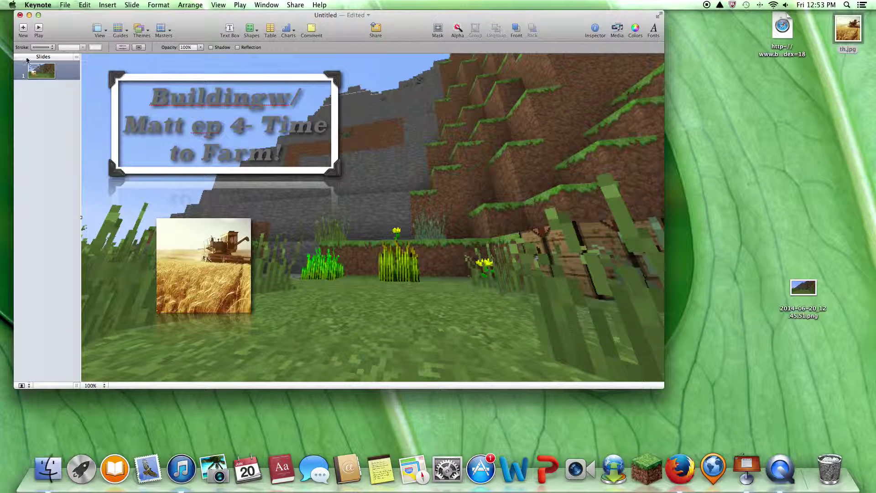
Give the wheat photo a white corner-bracket frame and move it to the slide's upper right.
{"action": "left_click", "coordinate": [43, 47]}
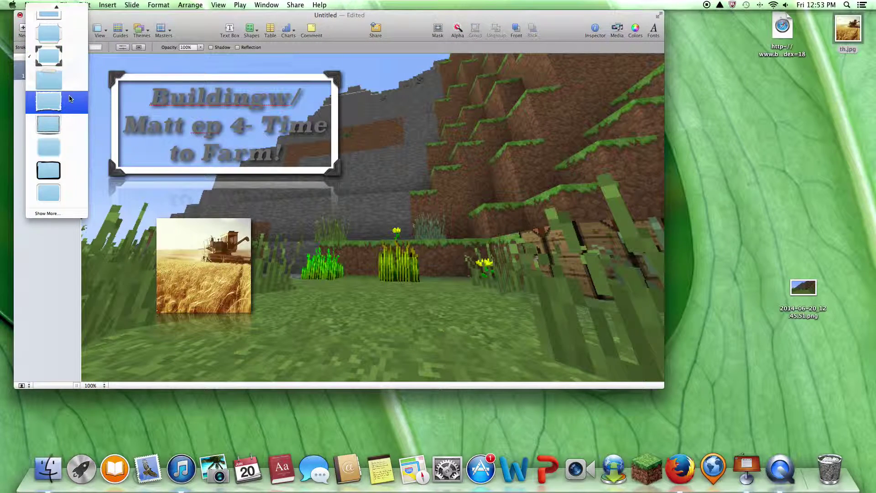
{"action": "left_click", "coordinate": [69, 58]}
{"action": "left_click", "coordinate": [236, 241]}
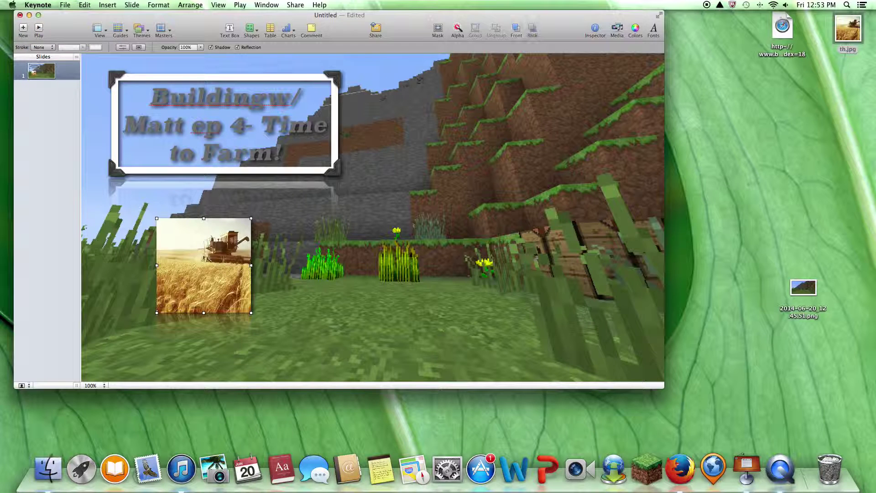
{"action": "left_click", "coordinate": [53, 46]}
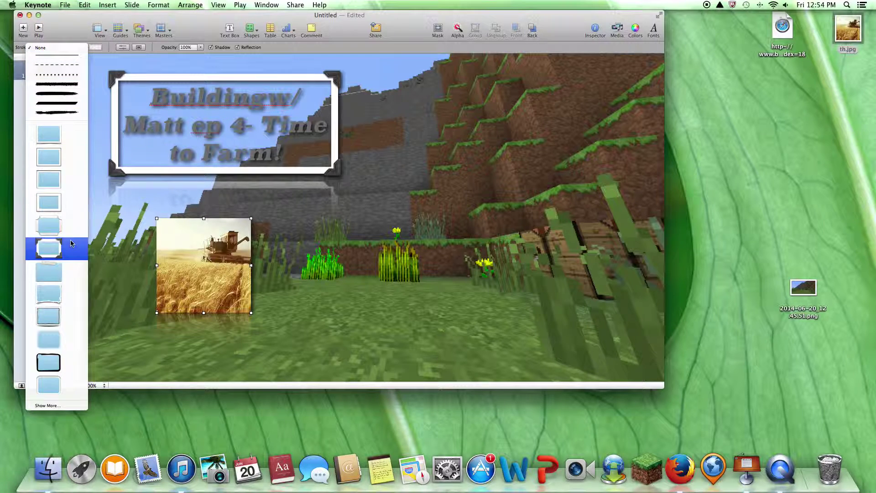
{"action": "left_click", "coordinate": [48, 249]}
{"action": "mouse_move", "coordinate": [204, 235]}
{"action": "left_mouse_down"}
{"action": "mouse_move", "coordinate": [598, 125]}
{"action": "mouse_move", "coordinate": [581, 93]}
{"action": "left_mouse_up"}
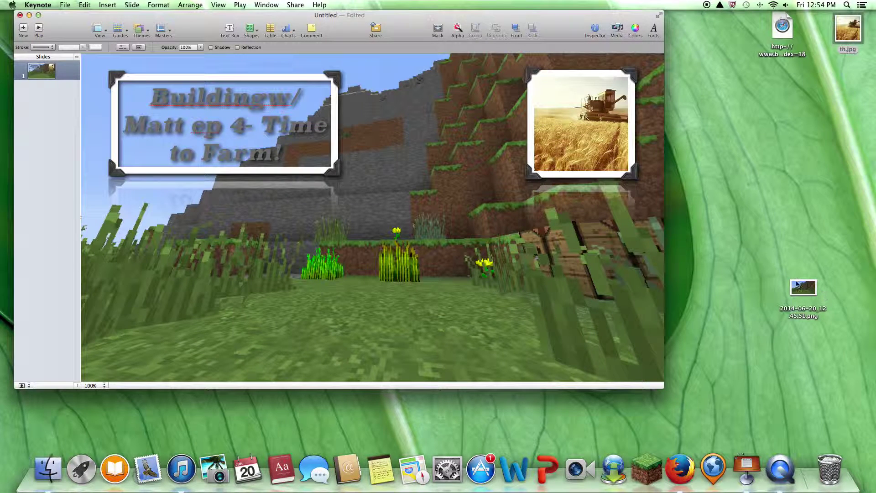
{"action": "left_click_drag", "start_coordinate": [782, 28], "coordinate": [793, 63]}
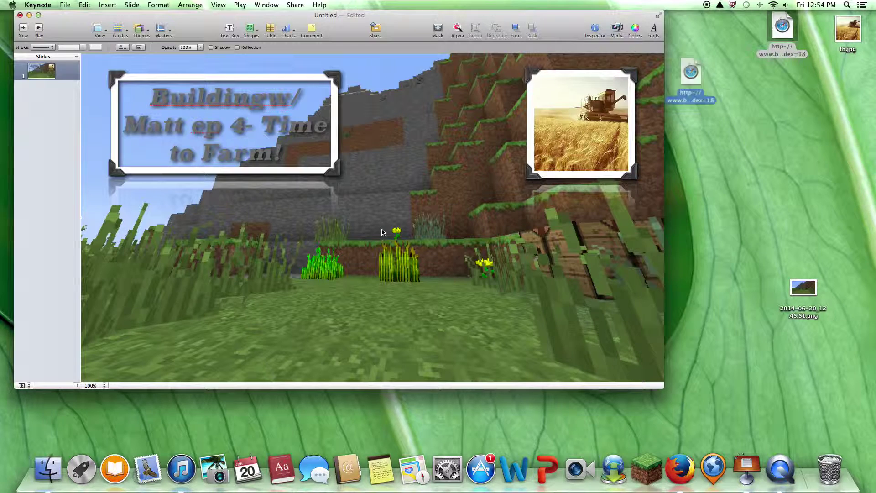
Search Bing Images for 'hoe' and save a trenching hoe picture to the desktop as th-1.jpg.
{"action": "left_click", "coordinate": [680, 469]}
{"action": "left_click", "coordinate": [659, 37]}
{"action": "type", "text": "hoe"}
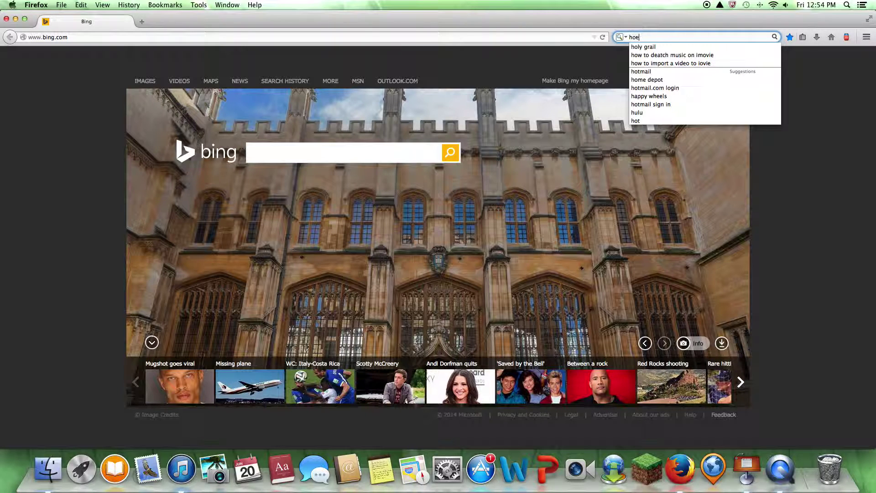
{"action": "key", "text": "Return"}
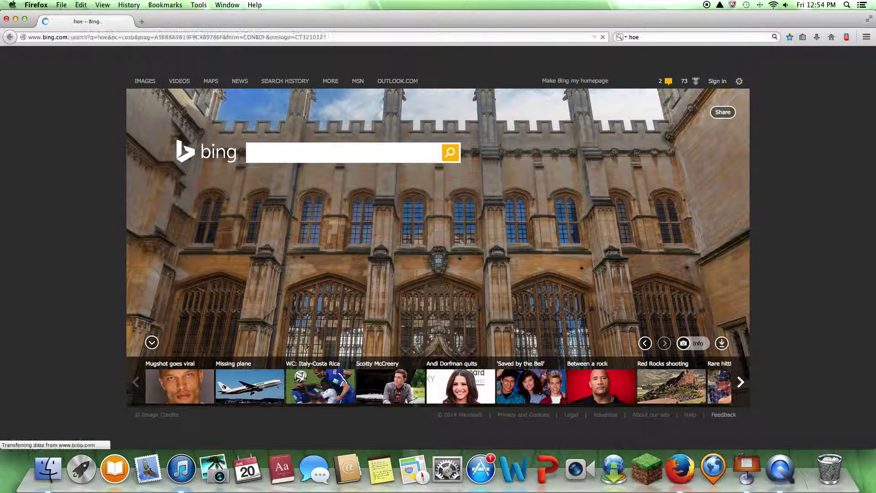
{"action": "right_click", "coordinate": [98, 55]}
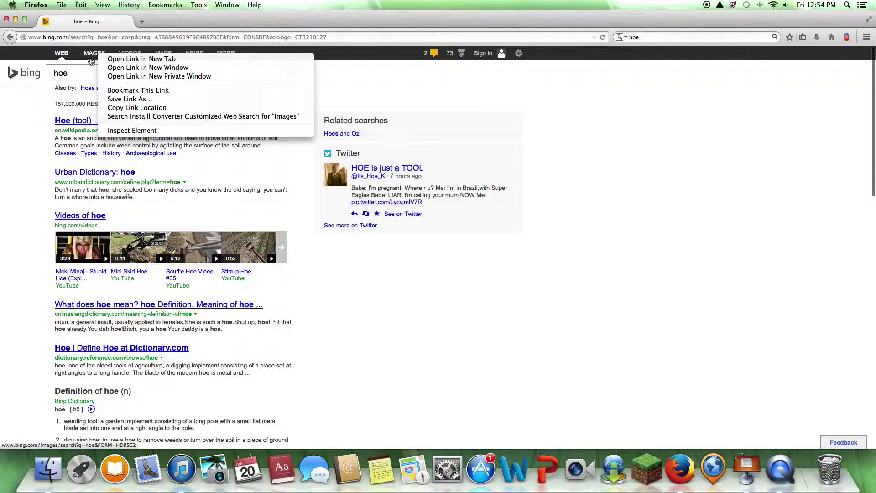
{"action": "left_click", "coordinate": [93, 56]}
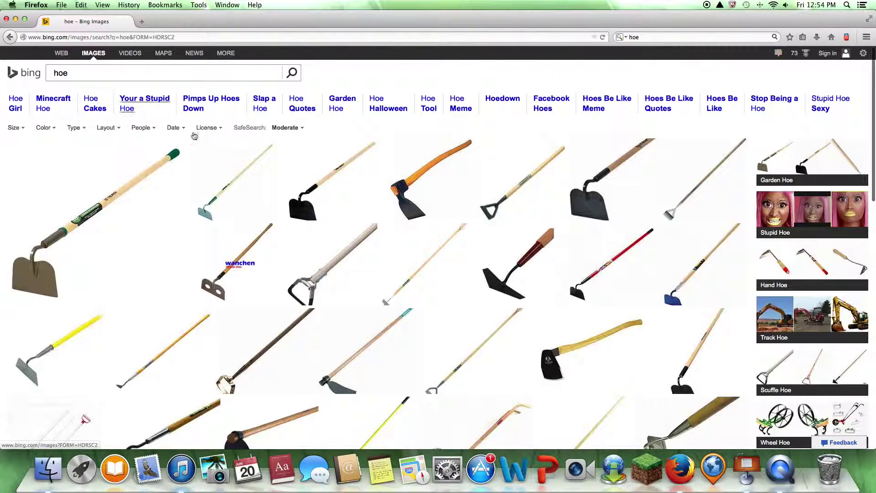
{"action": "scroll", "coordinate": [260, 181], "scroll_direction": "down", "scroll_amount": 3}
{"action": "scroll", "coordinate": [259, 179], "scroll_direction": "down", "scroll_amount": 2}
{"action": "scroll", "coordinate": [260, 179], "scroll_direction": "down", "scroll_amount": 1}
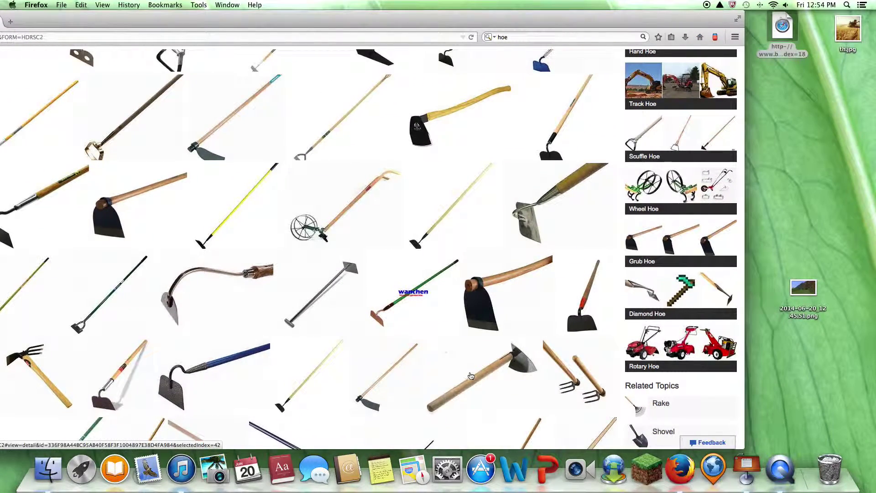
{"action": "left_click_drag", "start_coordinate": [471, 376], "coordinate": [788, 365]}
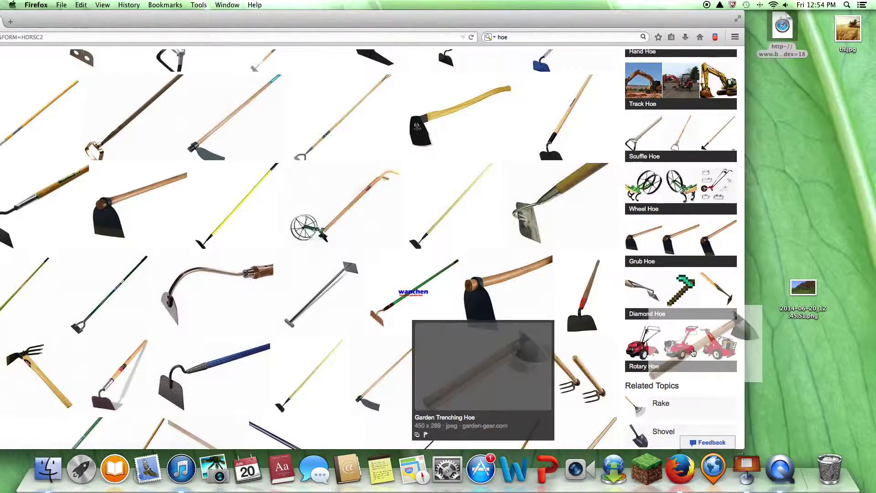
{"action": "left_click_drag", "start_coordinate": [481, 16], "coordinate": [544, 278]}
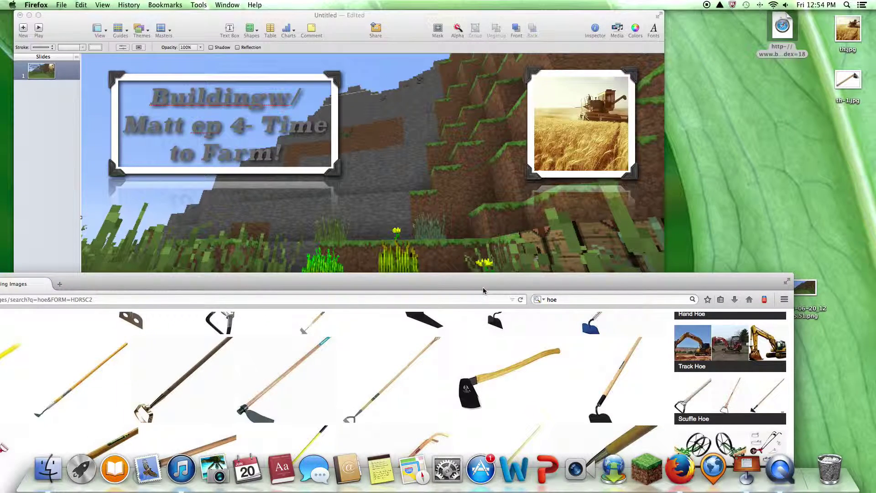
Place the th-1.jpg hoe picture on the slide, enlarged, at the lower left.
{"action": "left_click_drag", "start_coordinate": [482, 290], "coordinate": [572, 415]}
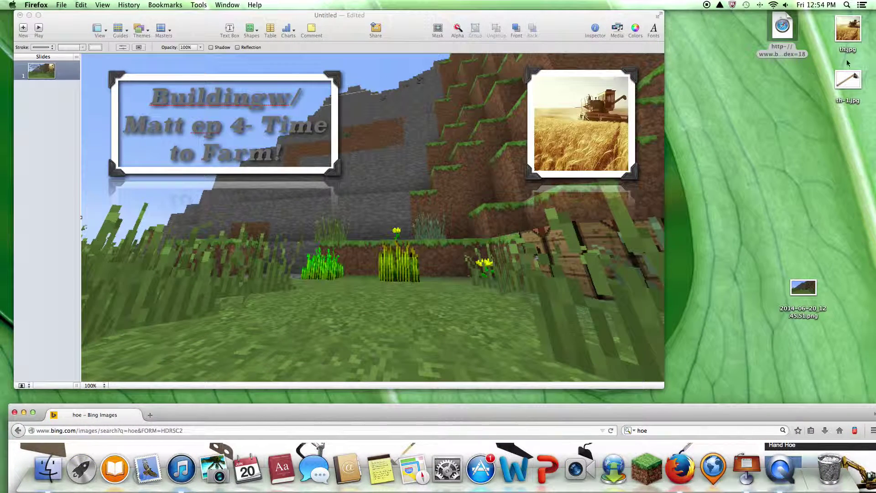
{"action": "mouse_move", "coordinate": [848, 81]}
{"action": "left_mouse_down"}
{"action": "mouse_move", "coordinate": [408, 257]}
{"action": "mouse_move", "coordinate": [375, 267]}
{"action": "mouse_move", "coordinate": [327, 253]}
{"action": "left_mouse_up"}
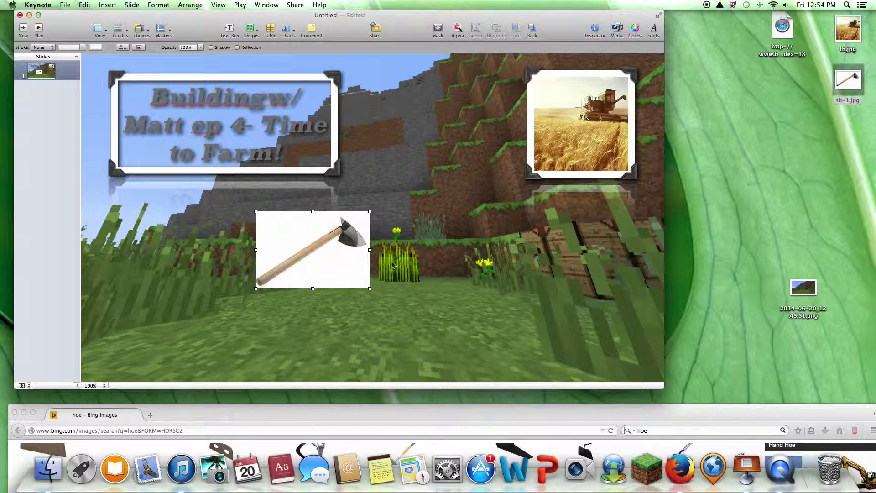
{"action": "left_click", "coordinate": [362, 227]}
{"action": "left_click_drag", "start_coordinate": [371, 214], "coordinate": [401, 190]}
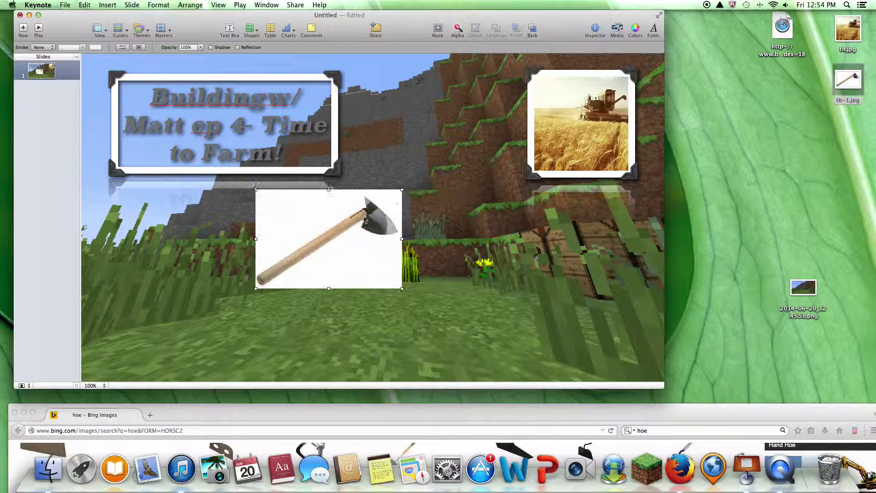
{"action": "left_click_drag", "start_coordinate": [397, 284], "coordinate": [452, 348]}
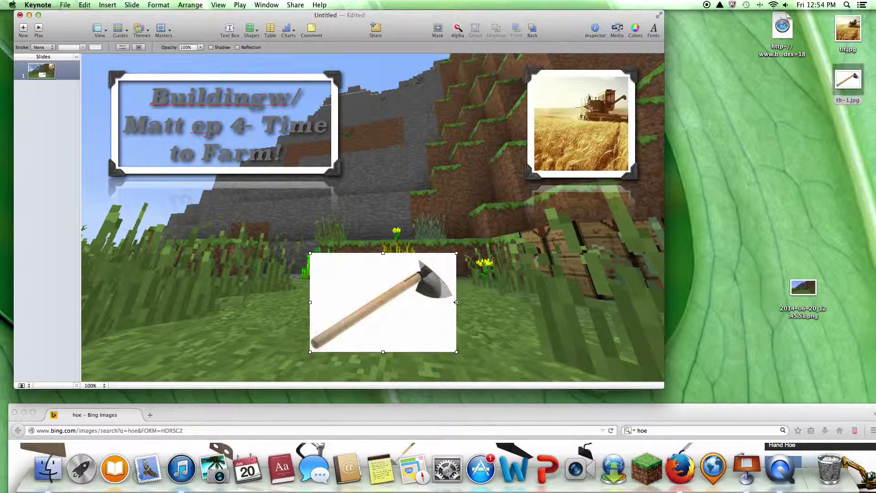
{"action": "left_click_drag", "start_coordinate": [456, 302], "coordinate": [490, 299]}
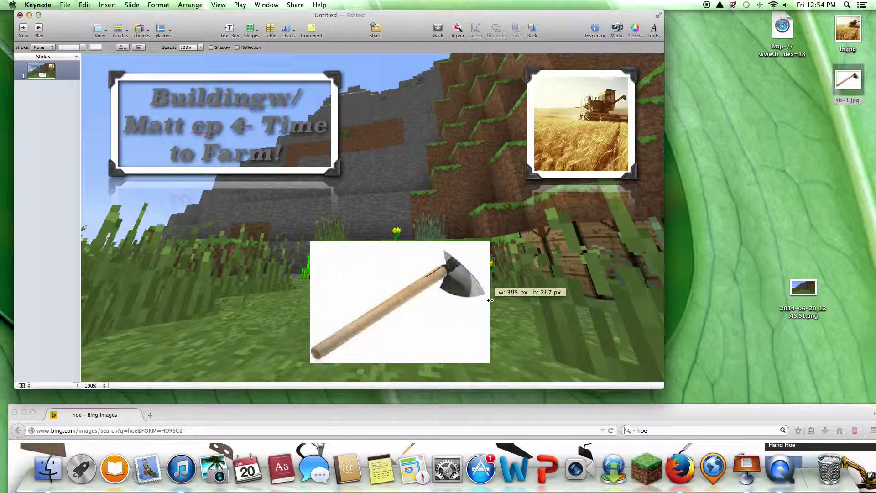
{"action": "left_click_drag", "start_coordinate": [445, 274], "coordinate": [302, 246]}
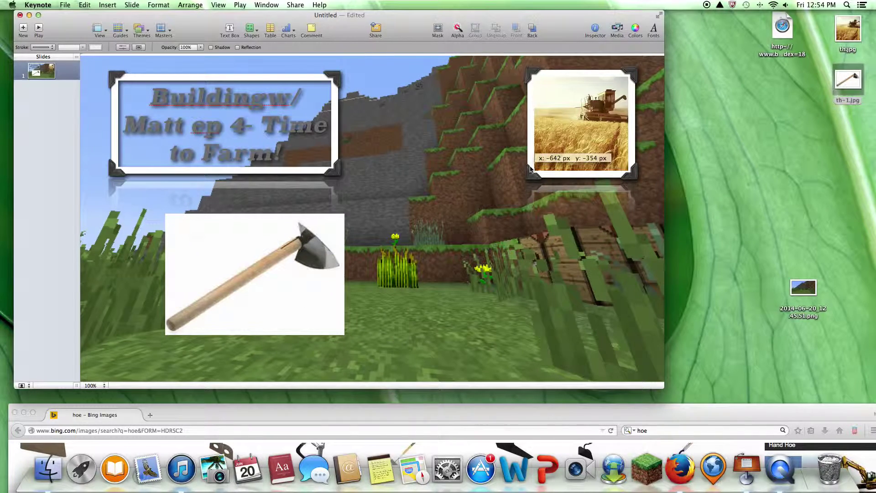
{"action": "left_click", "coordinate": [533, 173]}
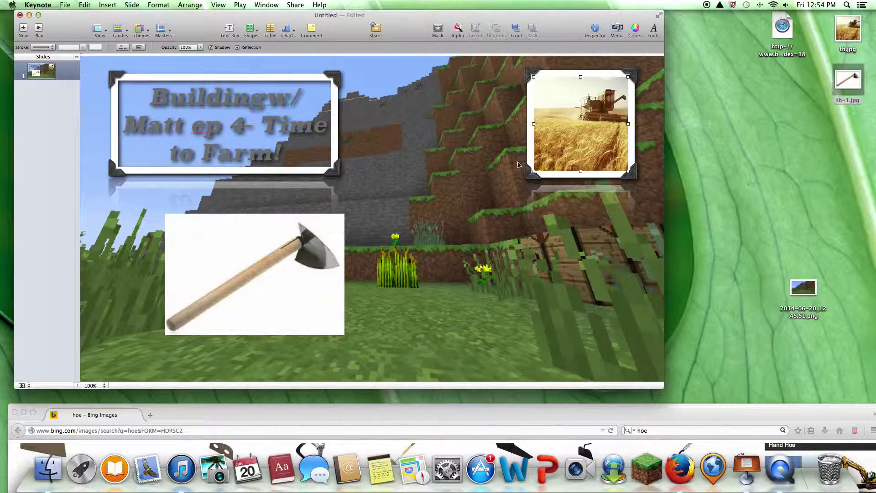
{"action": "left_click_drag", "start_coordinate": [492, 160], "coordinate": [529, 123]}
Enlarge the framed wheat photo at the upper right to roughly double its size.
{"action": "left_click", "coordinate": [547, 125]}
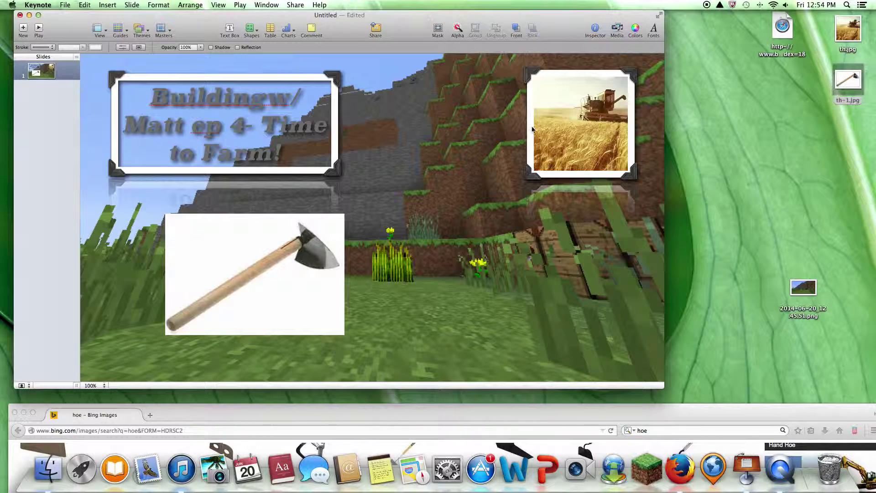
{"action": "left_click", "coordinate": [534, 124]}
{"action": "left_click_drag", "start_coordinate": [533, 124], "coordinate": [505, 123]}
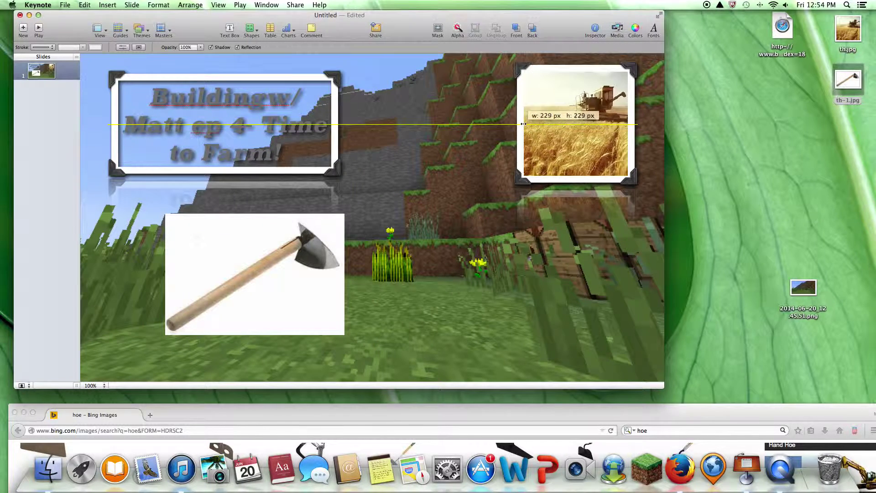
{"action": "left_click_drag", "start_coordinate": [555, 158], "coordinate": [559, 180]}
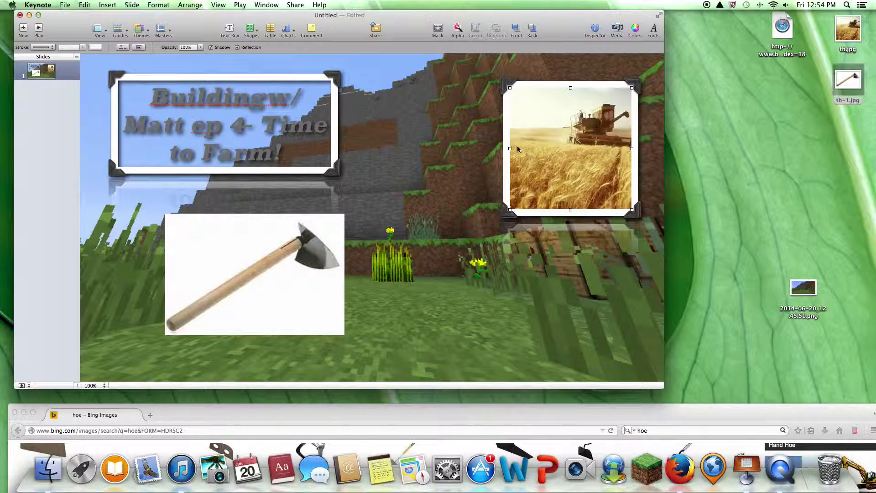
{"action": "left_click_drag", "start_coordinate": [509, 147], "coordinate": [482, 145]}
{"action": "left_click_drag", "start_coordinate": [534, 162], "coordinate": [543, 191]}
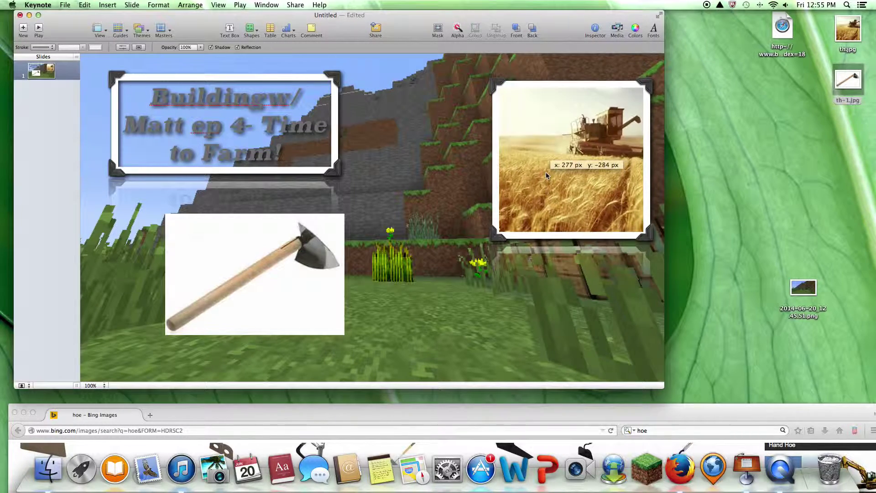
{"action": "left_click_drag", "start_coordinate": [572, 108], "coordinate": [545, 94]}
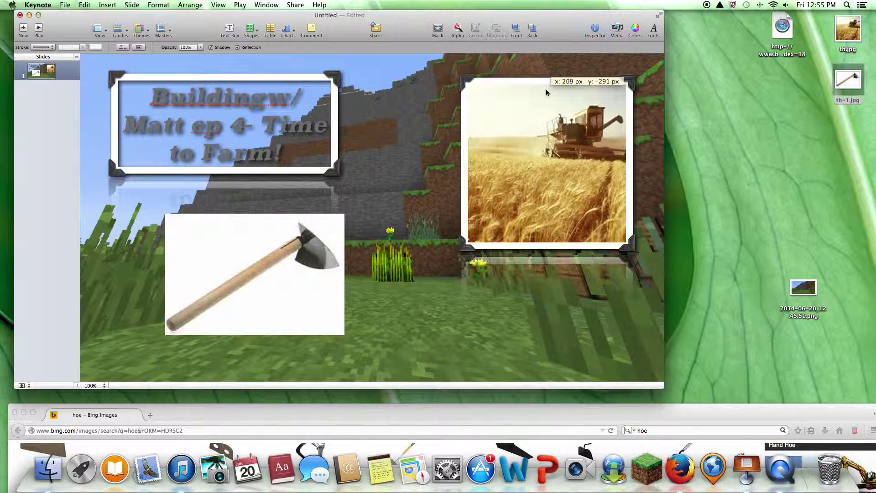
Give the hoe picture a white corner-bracket picture frame.
{"action": "left_click", "coordinate": [299, 263]}
{"action": "left_click", "coordinate": [32, 48]}
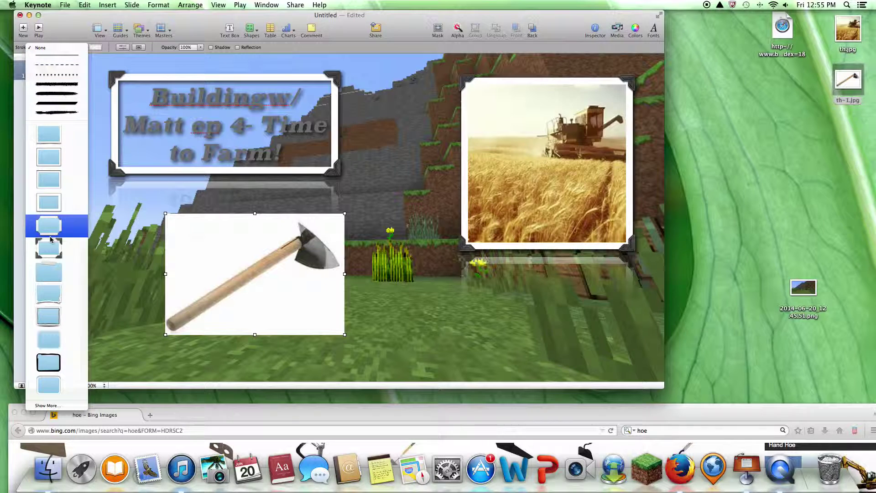
{"action": "left_click", "coordinate": [55, 246]}
{"action": "left_click_drag", "start_coordinate": [287, 281], "coordinate": [285, 297]}
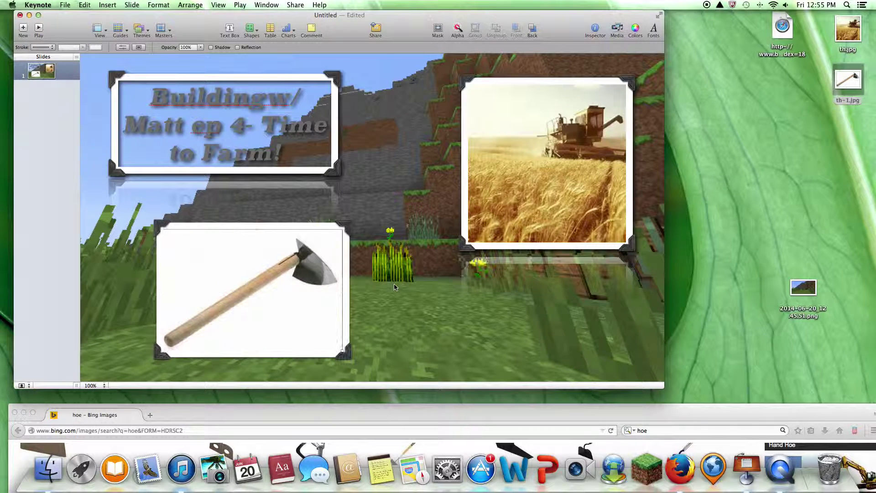
Review the frame styles and shortcut menus, then shift the hoe picture slightly left.
{"action": "left_click", "coordinate": [42, 47]}
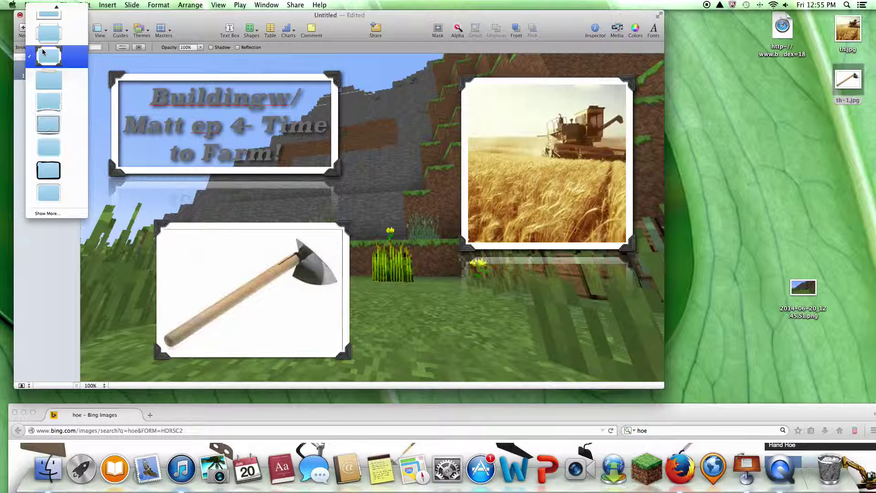
{"action": "left_click", "coordinate": [60, 176]}
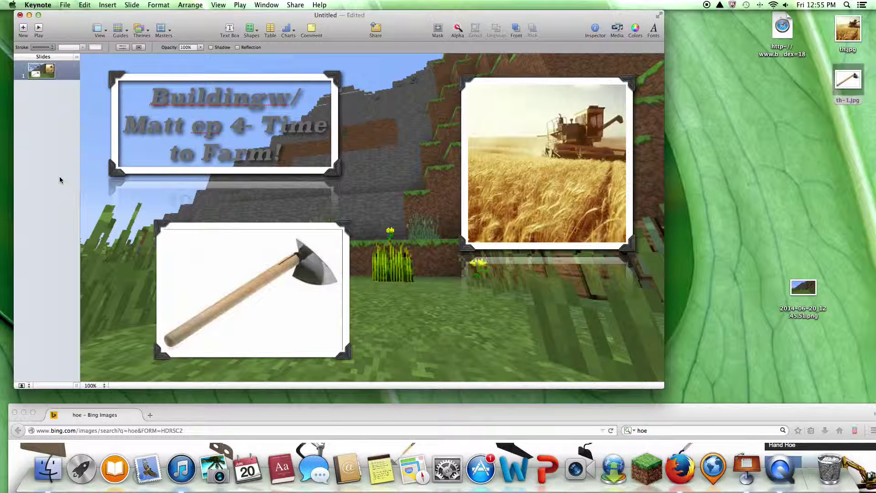
{"action": "right_click", "coordinate": [178, 228]}
{"action": "left_click", "coordinate": [167, 226]}
{"action": "right_click", "coordinate": [242, 228]}
{"action": "left_click", "coordinate": [235, 227]}
{"action": "left_click_drag", "start_coordinate": [304, 255], "coordinate": [277, 253]}
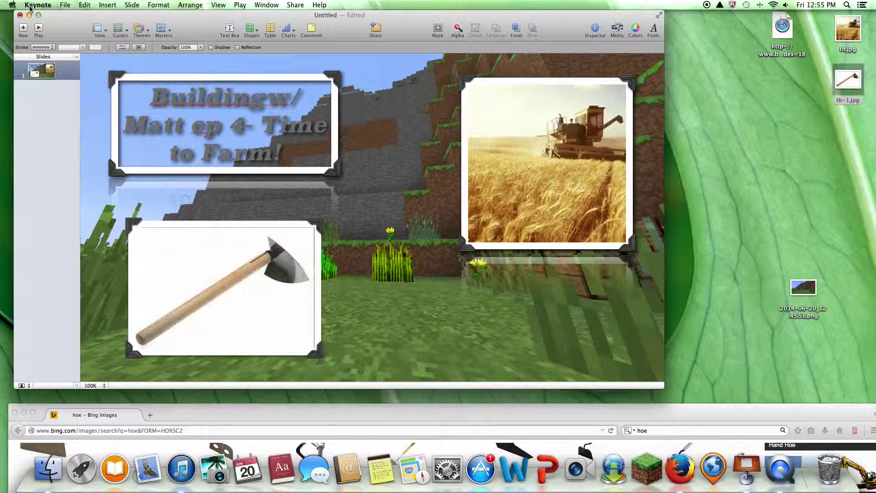
Export the slide as a PNG named yt66654 to Documents with a Green tag.
{"action": "left_click", "coordinate": [65, 6]}
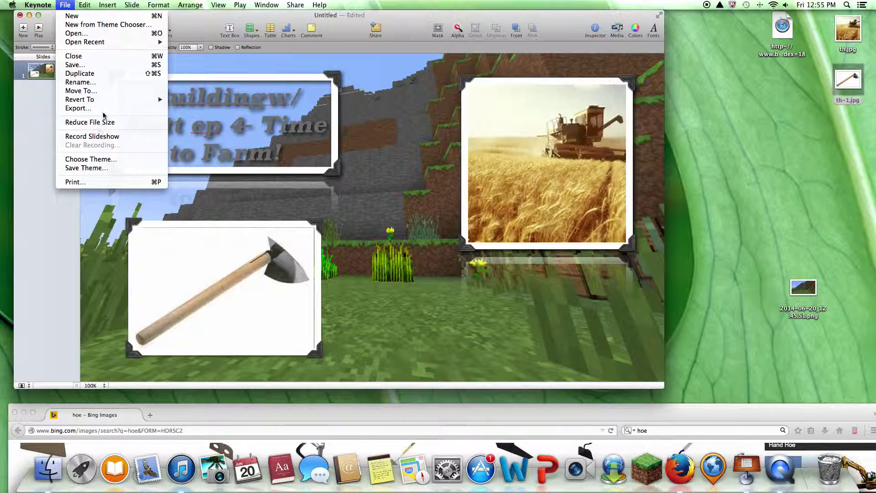
{"action": "left_click", "coordinate": [77, 108]}
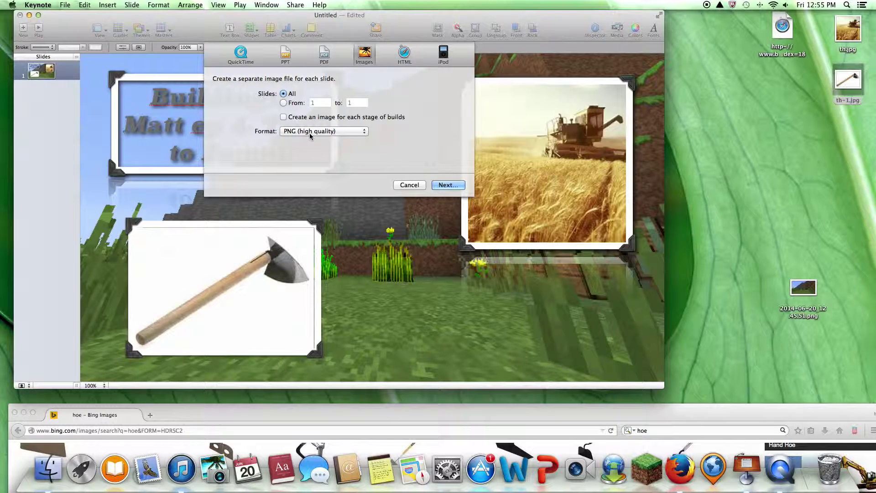
{"action": "left_click", "coordinate": [290, 132]}
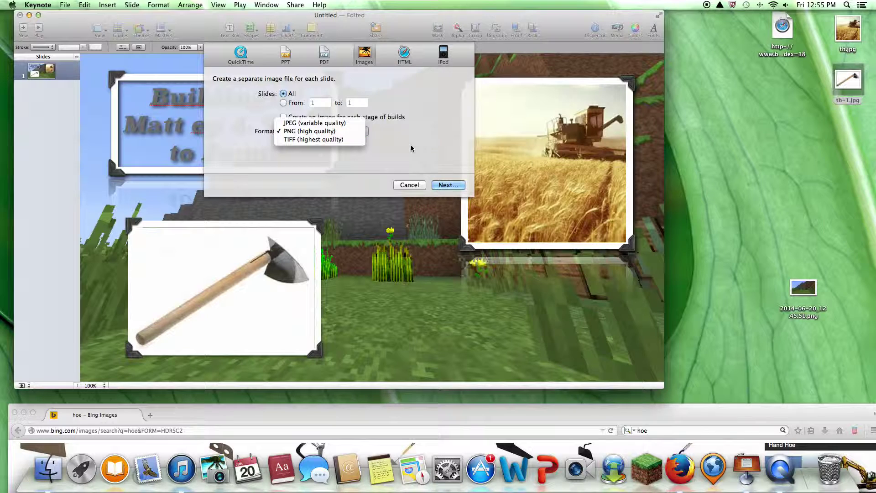
{"action": "left_click", "coordinate": [455, 127]}
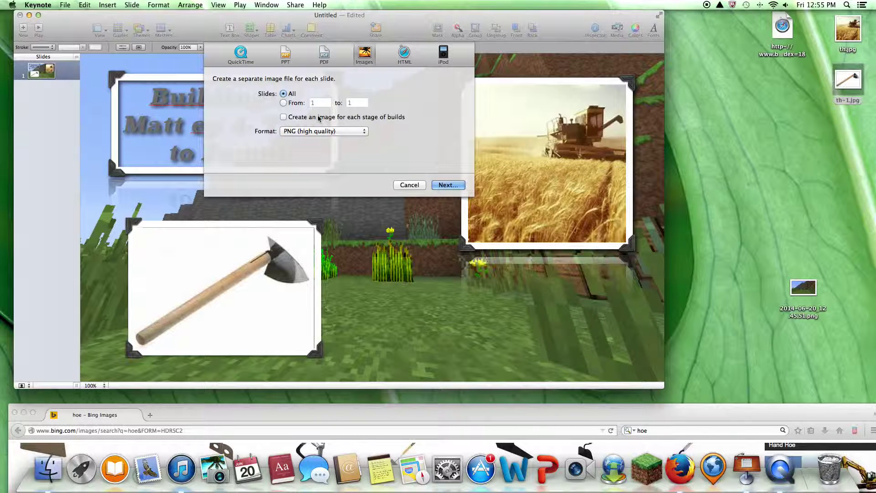
{"action": "left_click", "coordinate": [448, 185]}
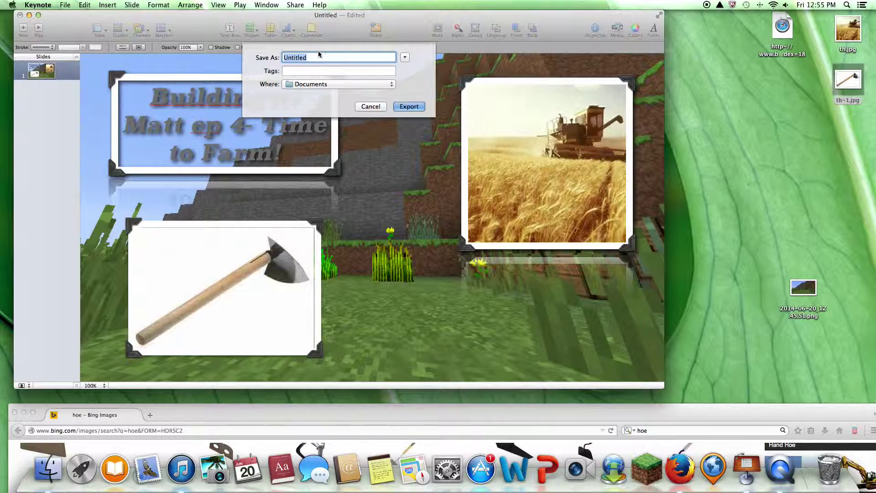
{"action": "type", "text": "yt6"}
{"action": "type", "text": "6654"}
{"action": "key", "text": "Tab"}
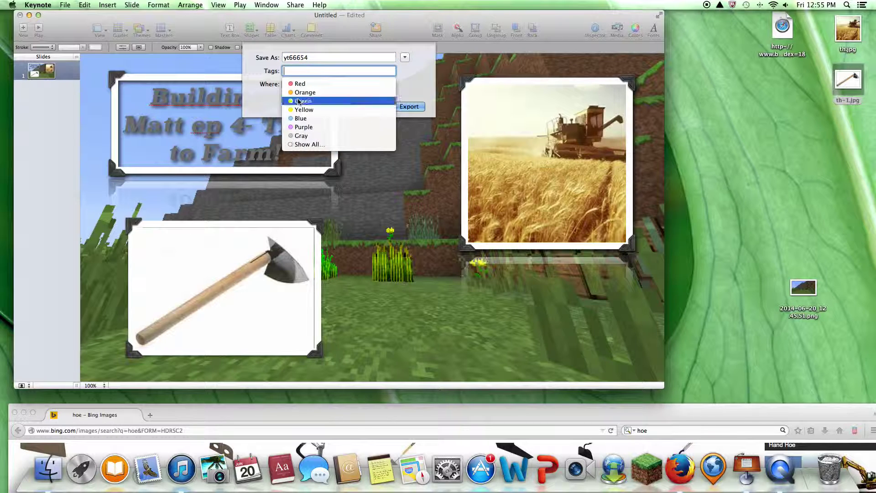
{"action": "left_click", "coordinate": [387, 110]}
{"action": "left_click", "coordinate": [411, 107]}
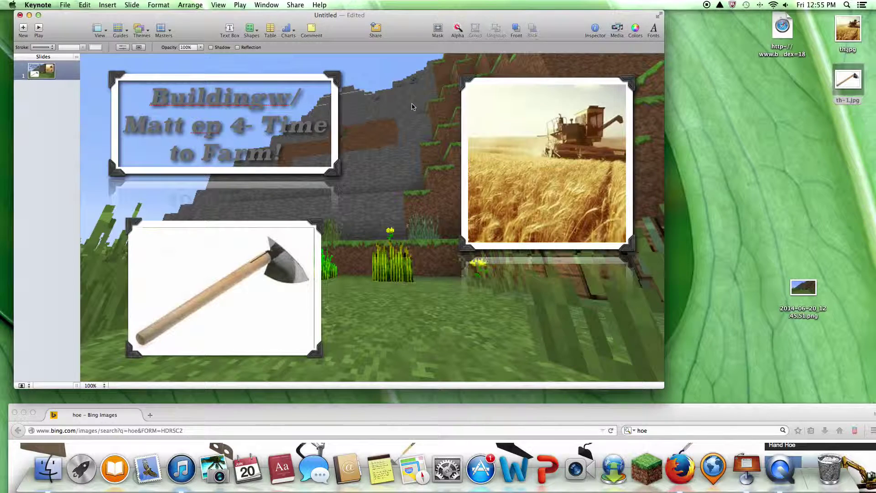
{"action": "left_click_drag", "start_coordinate": [346, 19], "coordinate": [480, 4]}
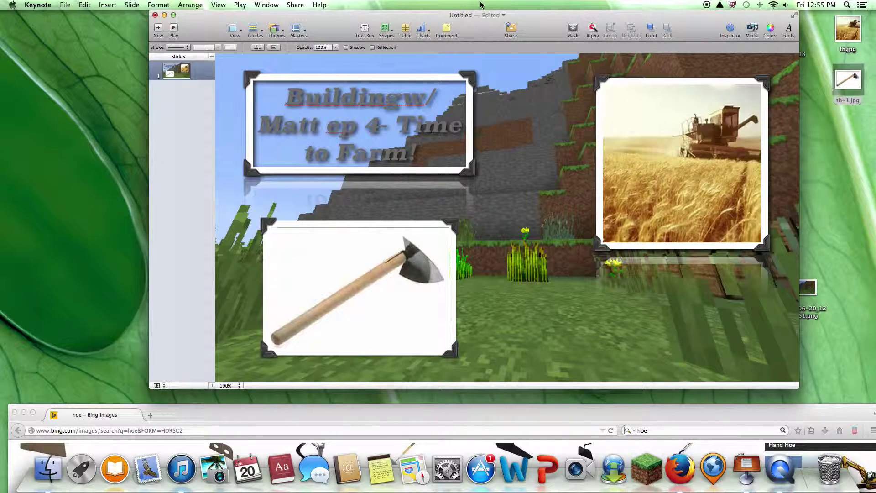
Copy the Green-tagged yt66654 image from Finder onto the desktop.
{"action": "left_click", "coordinate": [48, 470]}
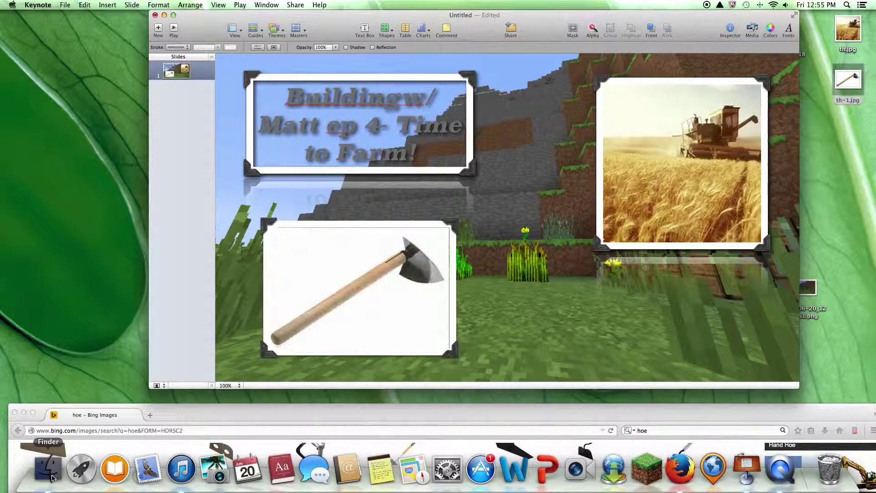
{"action": "scroll", "coordinate": [299, 224], "scroll_direction": "down", "scroll_amount": 2}
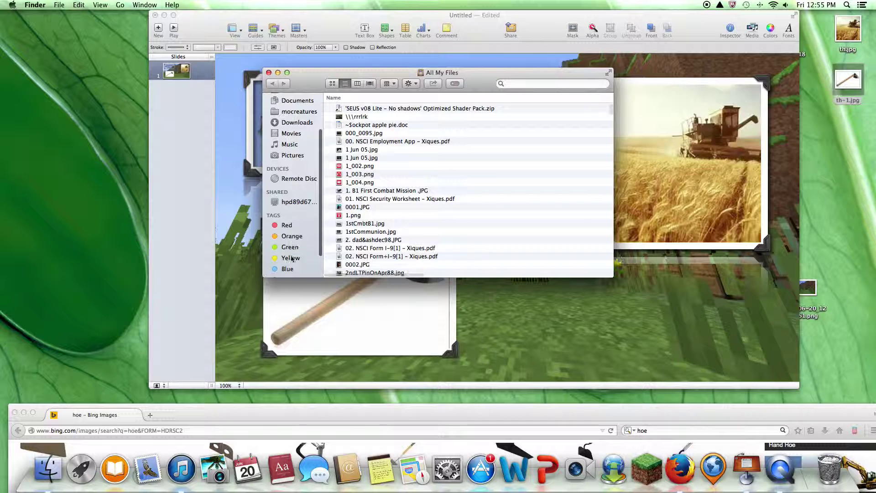
{"action": "left_click", "coordinate": [294, 246]}
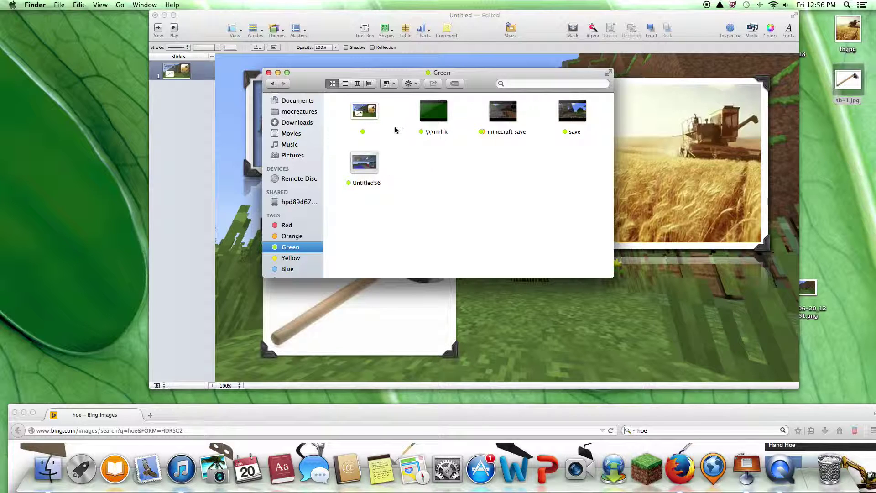
{"action": "left_click_drag", "start_coordinate": [365, 112], "coordinate": [52, 92]}
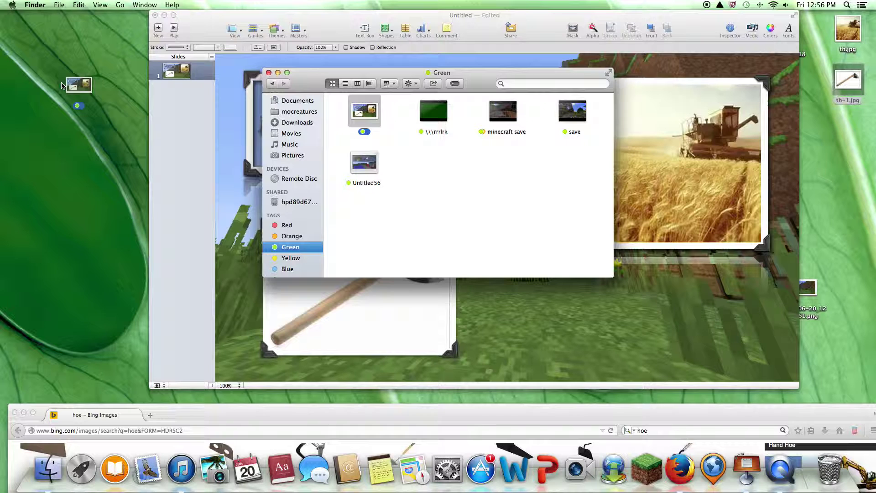
{"action": "left_click", "coordinate": [269, 73]}
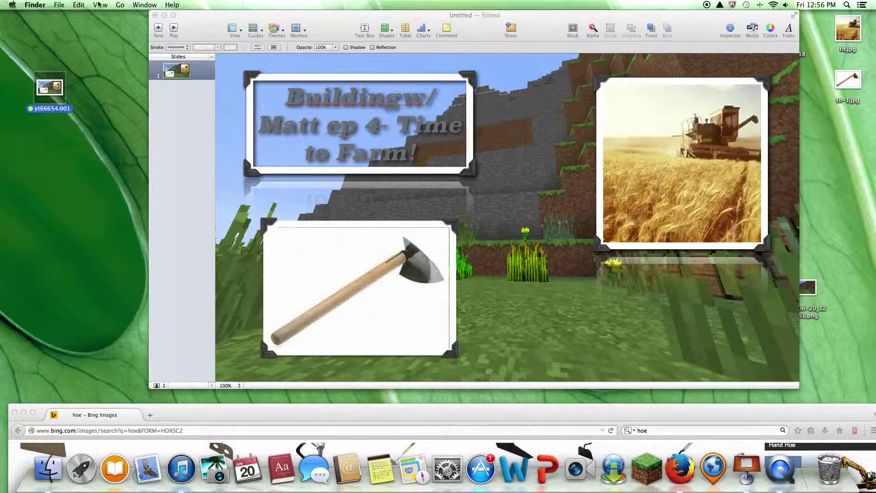
Save the Keynote presentation, dismiss the file-exists warning, and close its window.
{"action": "left_click", "coordinate": [196, 24]}
{"action": "key", "text": "super+s"}
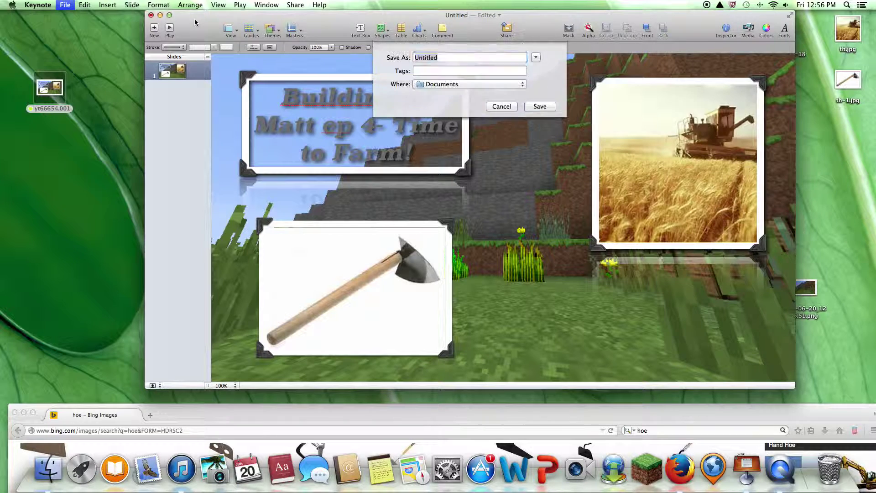
{"action": "key", "text": "Return"}
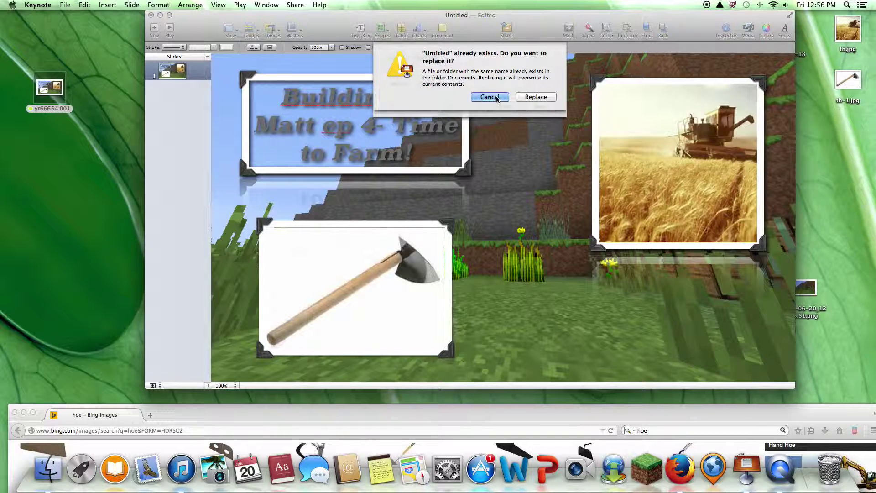
{"action": "left_click", "coordinate": [491, 96]}
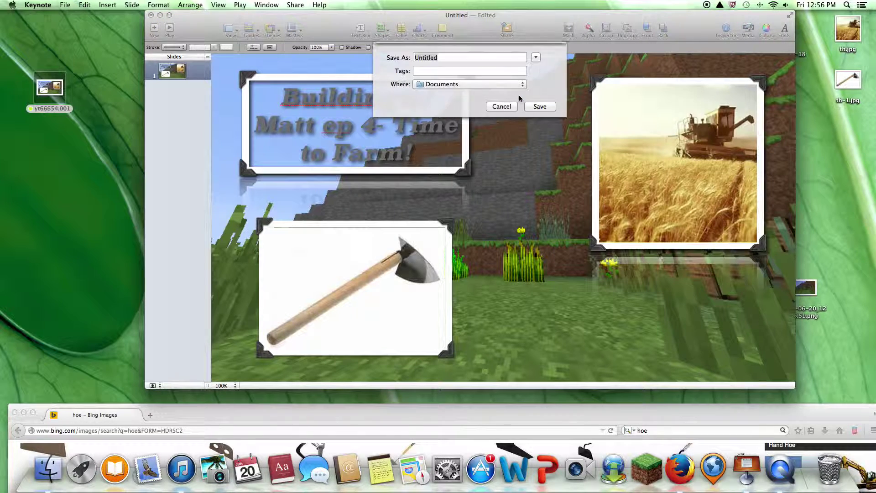
{"action": "left_click", "coordinate": [151, 15]}
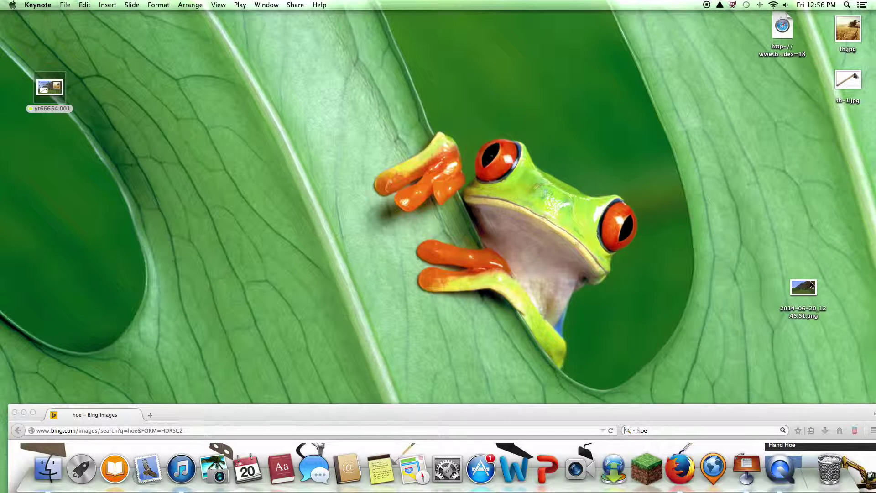
Trash th-1.jpg, th.jpg and the bing link file, and centre yt66654 on the desktop.
{"action": "left_click_drag", "start_coordinate": [811, 285], "coordinate": [830, 471]}
{"action": "mouse_move", "coordinate": [847, 81]}
{"action": "left_mouse_down"}
{"action": "mouse_move", "coordinate": [851, 447]}
{"action": "mouse_move", "coordinate": [830, 471]}
{"action": "left_mouse_up"}
{"action": "right_click", "coordinate": [852, 32]}
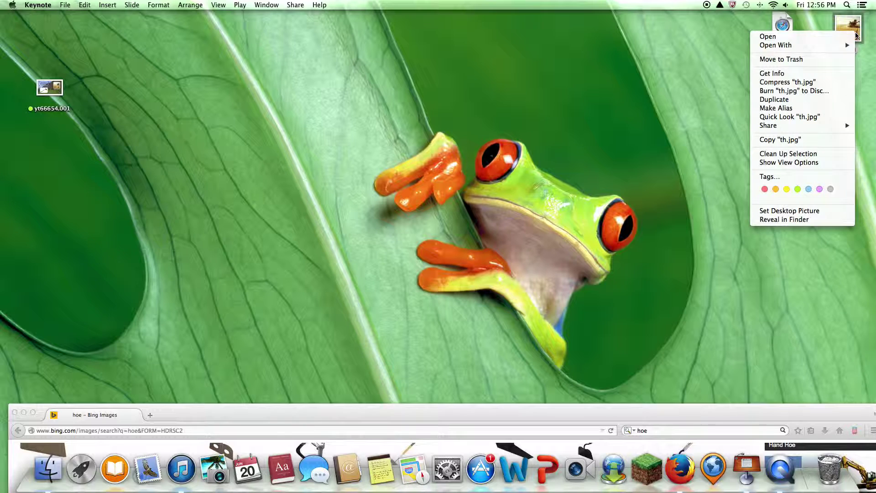
{"action": "left_click", "coordinate": [812, 60]}
{"action": "right_click", "coordinate": [780, 11]}
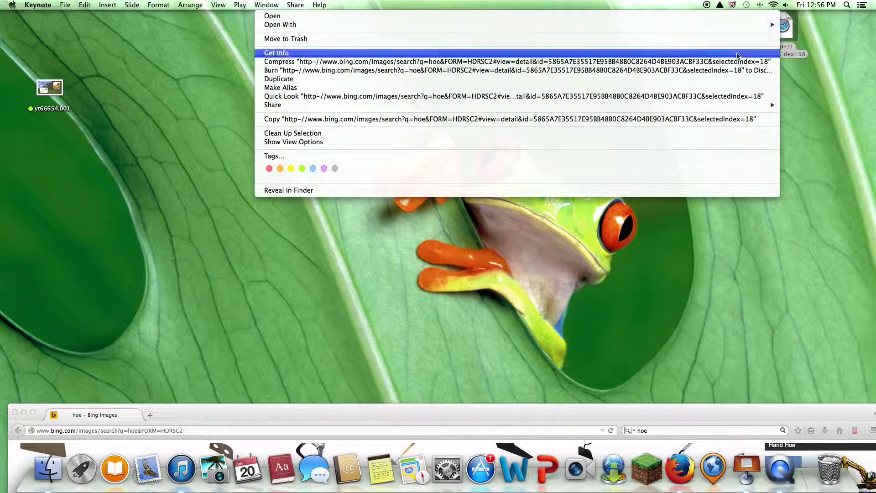
{"action": "left_click", "coordinate": [553, 40]}
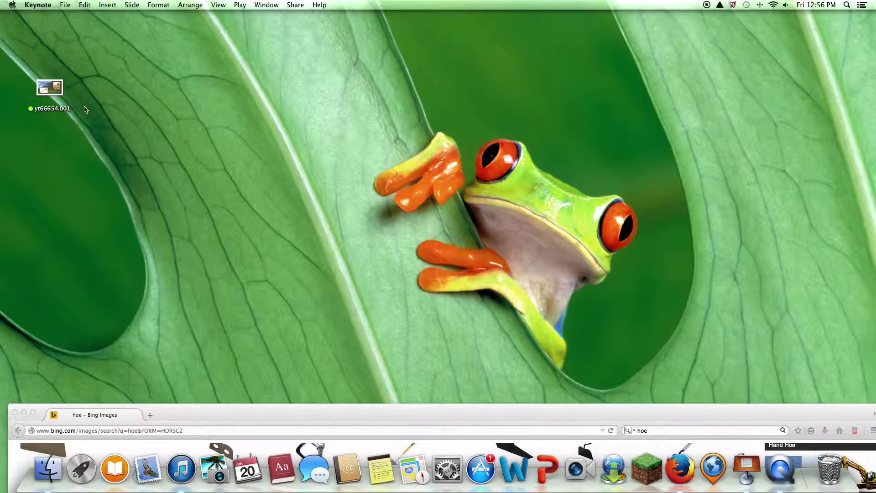
{"action": "left_click_drag", "start_coordinate": [49, 87], "coordinate": [466, 234]}
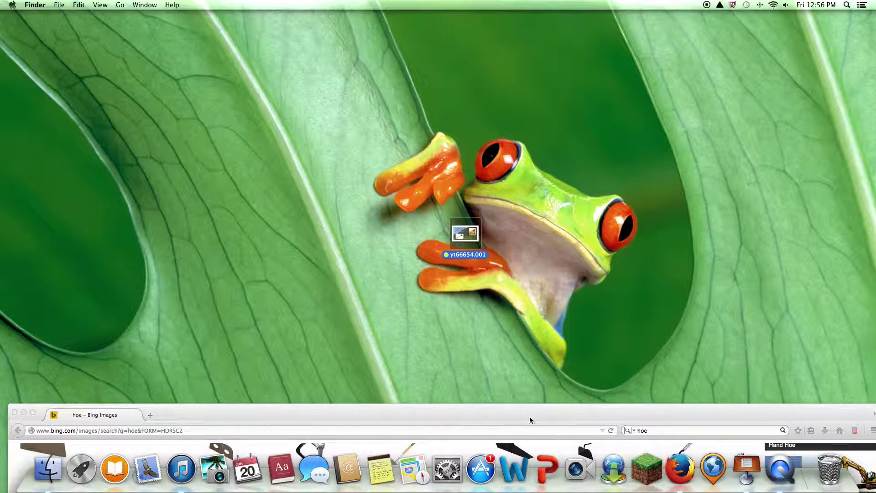
{"action": "left_click_drag", "start_coordinate": [530, 419], "coordinate": [527, 265]}
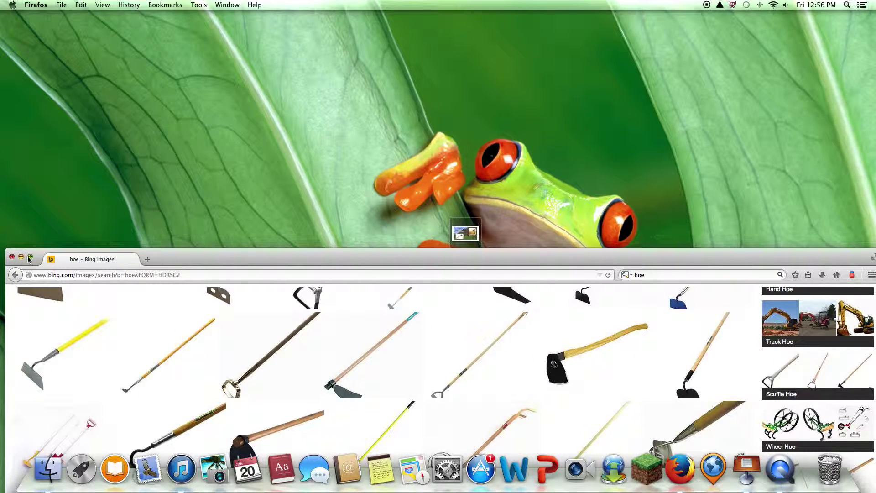
Search for 'youtube' and open the YouTube official site.
{"action": "left_click", "coordinate": [641, 275]}
{"action": "type", "text": "yo"}
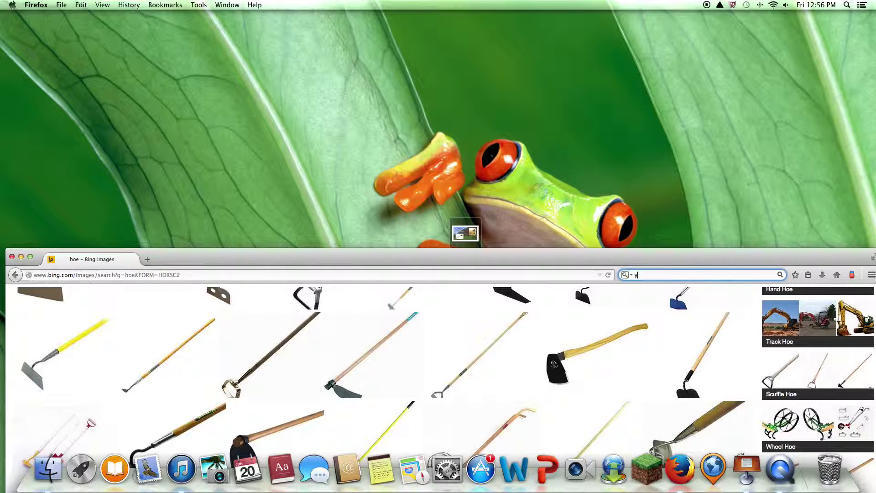
{"action": "type", "text": "utube"}
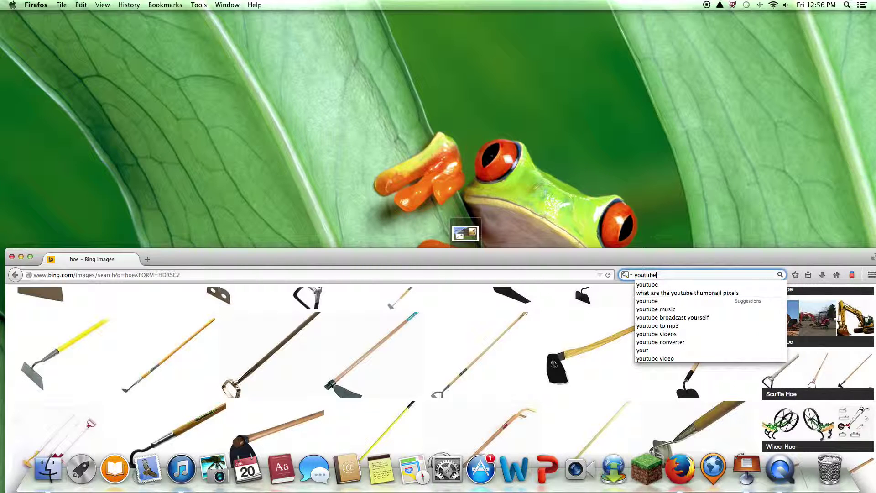
{"action": "key", "text": "Return"}
{"action": "double_click", "coordinate": [447, 253]}
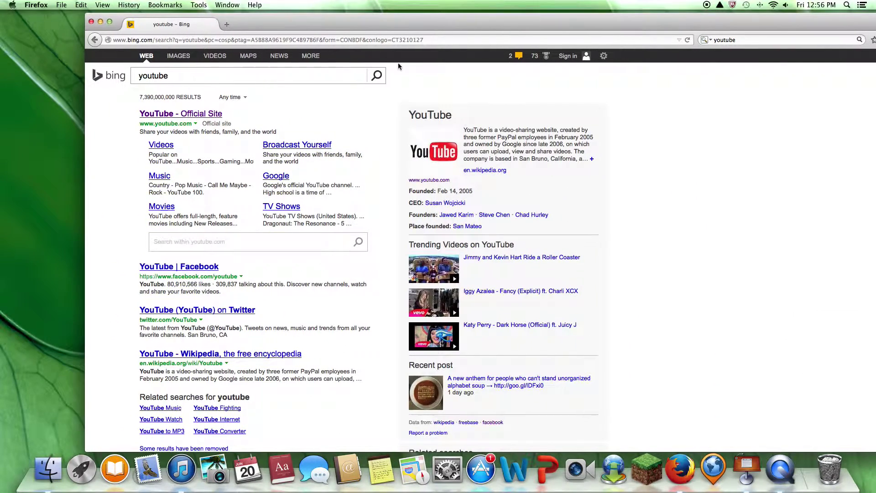
{"action": "left_click", "coordinate": [156, 115]}
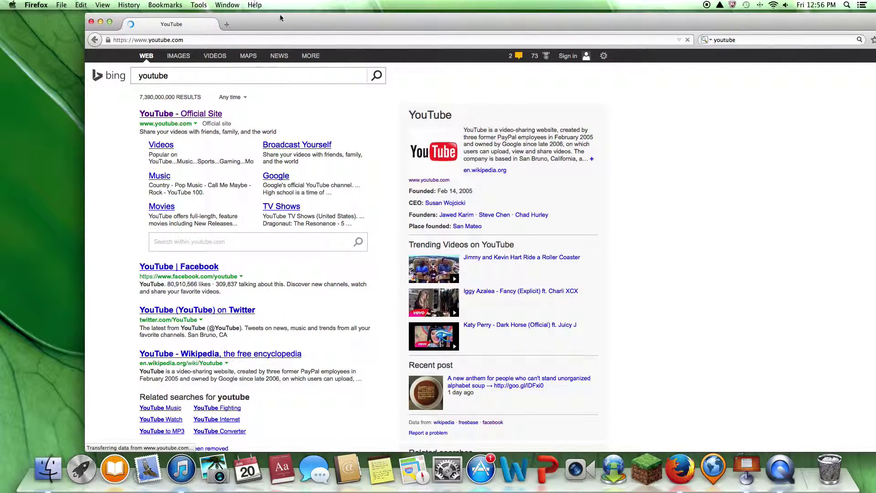
{"action": "mouse_move", "coordinate": [281, 18]}
{"action": "left_mouse_down"}
{"action": "mouse_move", "coordinate": [291, 48]}
{"action": "mouse_move", "coordinate": [241, 27]}
{"action": "left_mouse_up"}
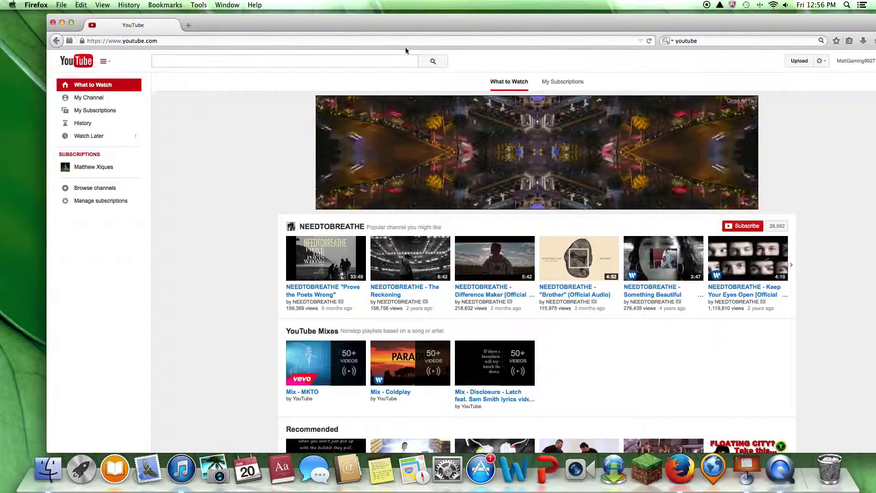
Go to Video Manager from the account menu to list the four uploaded videos.
{"action": "left_click_drag", "start_coordinate": [625, 23], "coordinate": [469, 29]}
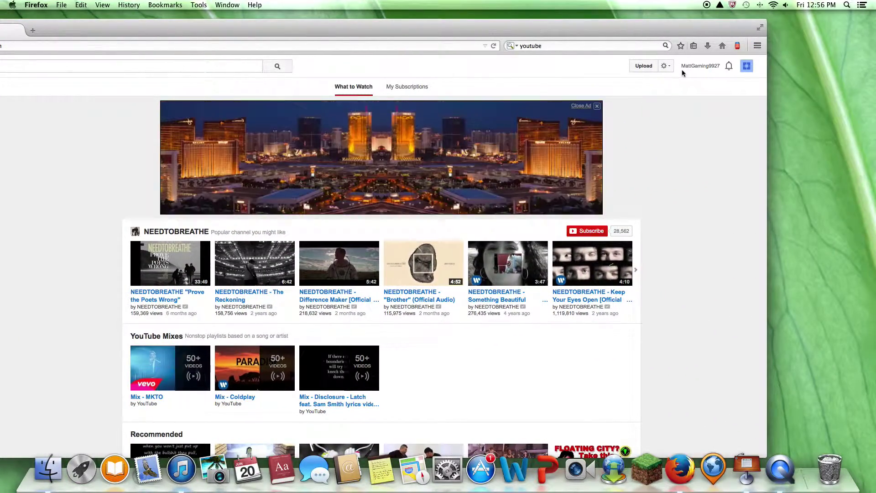
{"action": "left_click", "coordinate": [664, 66]}
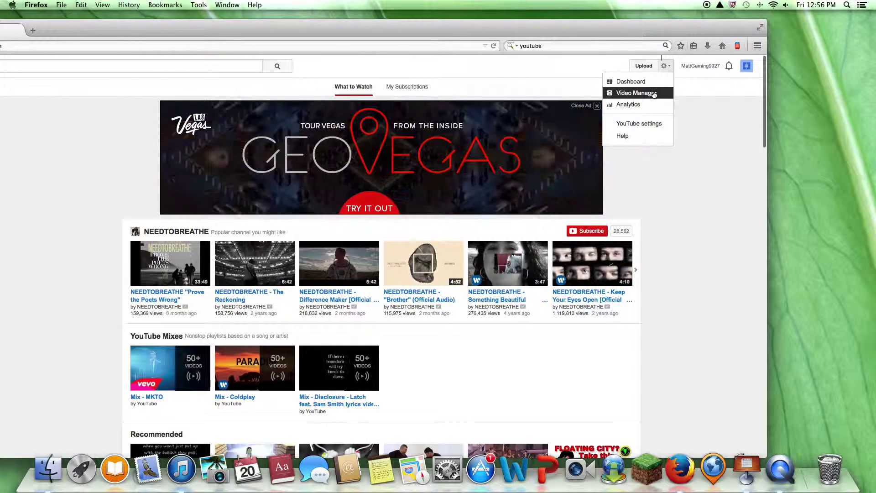
{"action": "left_click", "coordinate": [641, 92]}
{"action": "left_click_drag", "start_coordinate": [264, 25], "coordinate": [458, 56]}
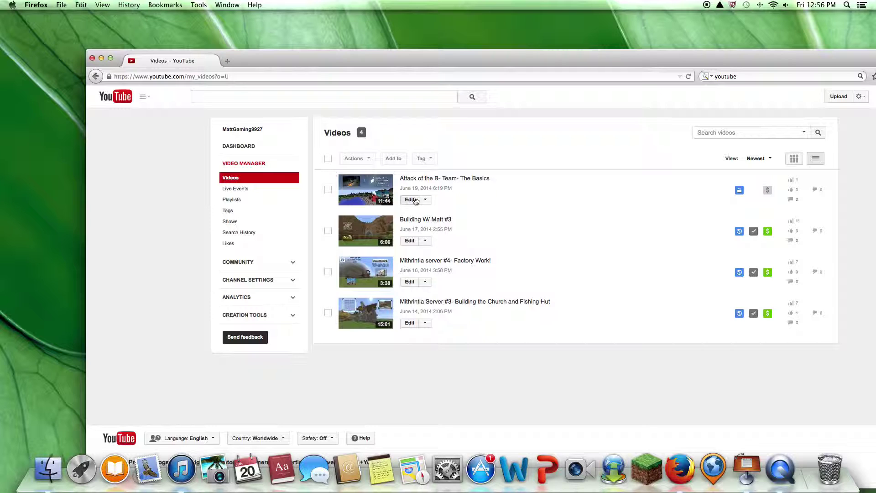
Back out of Building W/ Matt #3's editor and edit Mithrintia server #4- Factory Work! instead.
{"action": "left_click", "coordinate": [415, 241]}
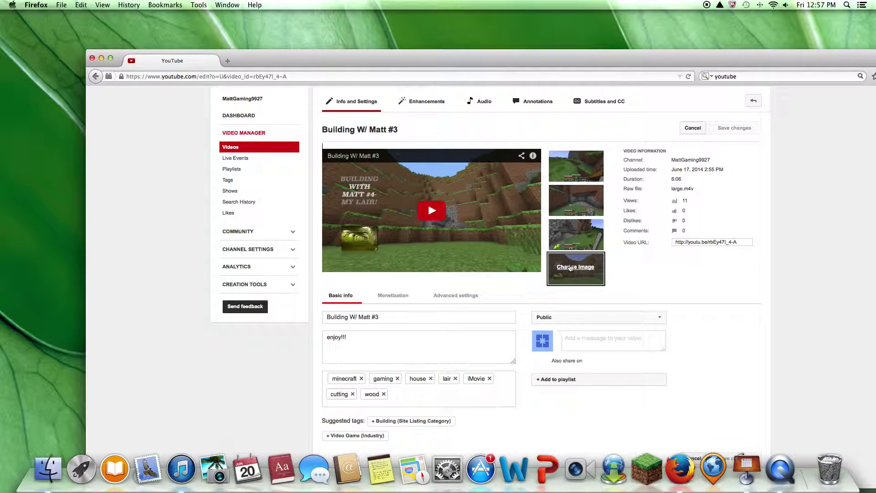
{"action": "left_click", "coordinate": [100, 76]}
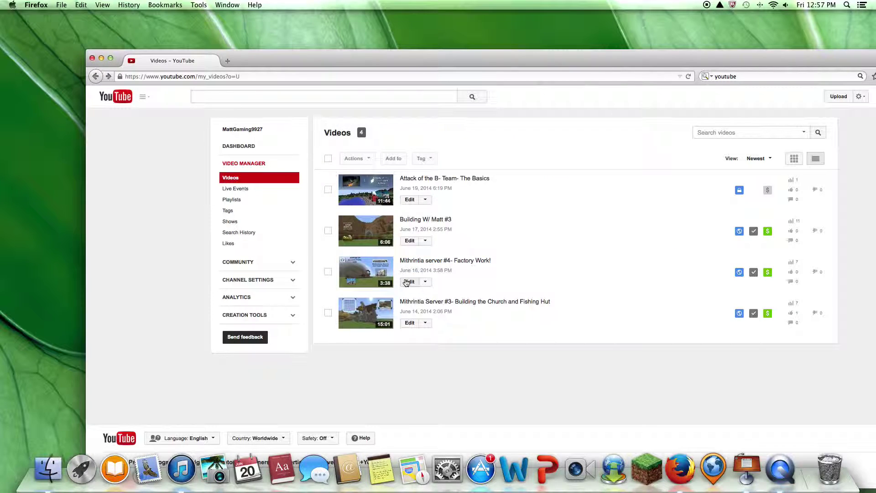
{"action": "left_click", "coordinate": [409, 282]}
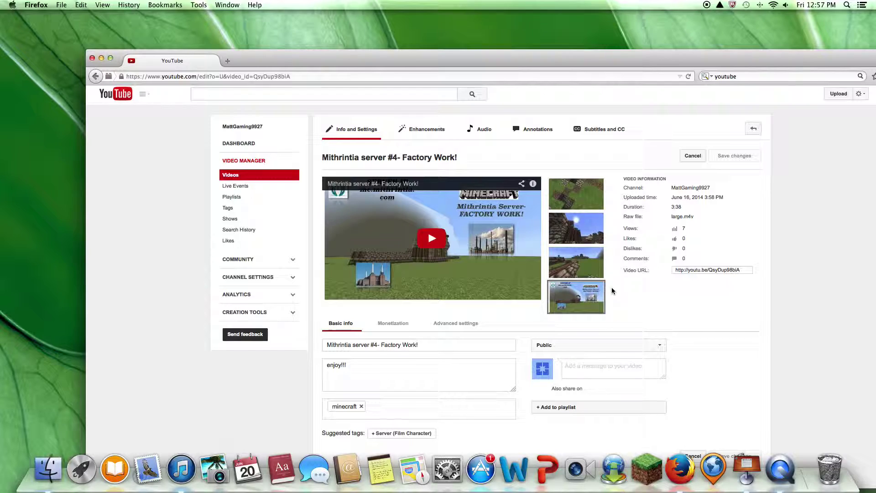
Reposition the browser window, dismissing the toolbar options menu along the way.
{"action": "mouse_move", "coordinate": [342, 61]}
{"action": "left_mouse_down"}
{"action": "mouse_move", "coordinate": [163, 268]}
{"action": "mouse_move", "coordinate": [301, 29]}
{"action": "mouse_move", "coordinate": [282, 19]}
{"action": "left_mouse_up"}
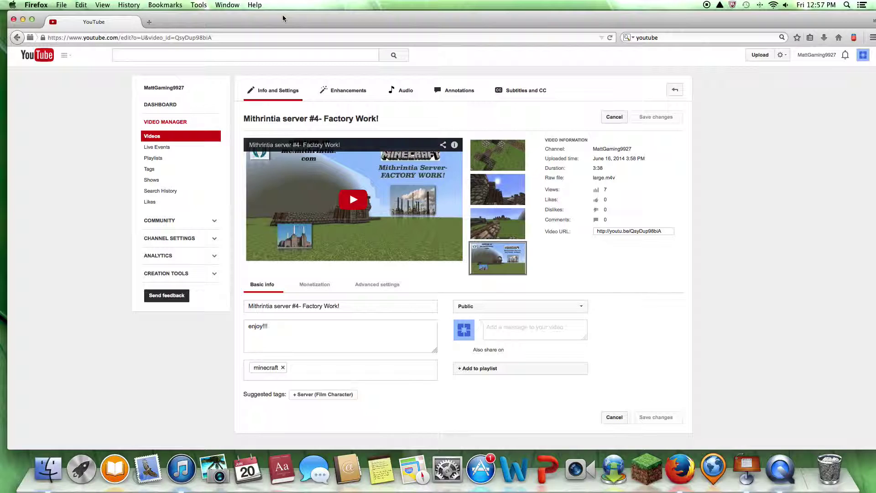
{"action": "right_click", "coordinate": [284, 15]}
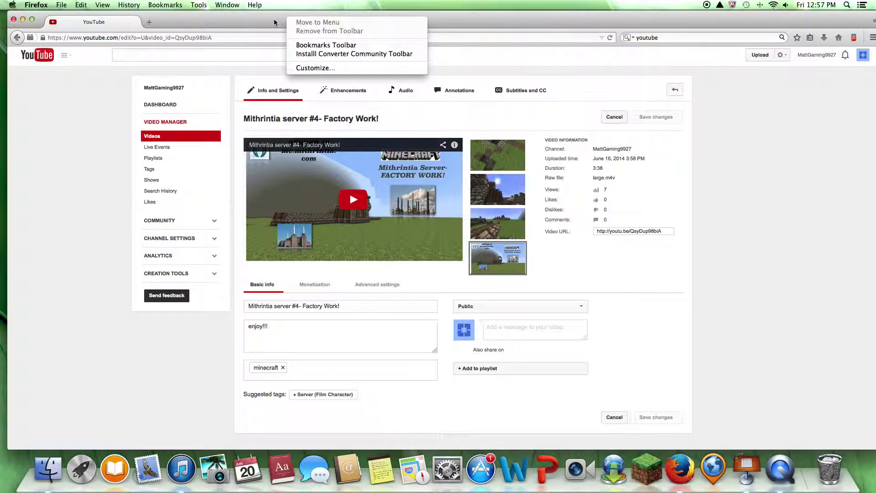
{"action": "left_click", "coordinate": [273, 18]}
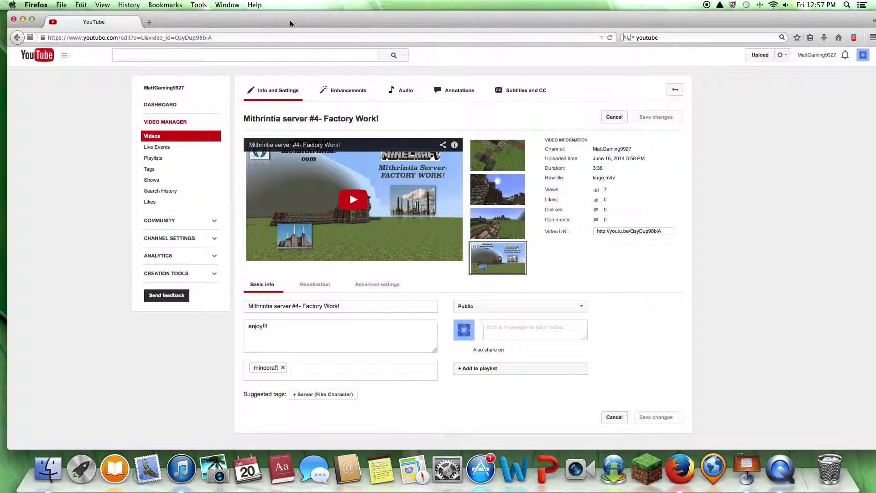
{"action": "left_click_drag", "start_coordinate": [289, 22], "coordinate": [311, 25]}
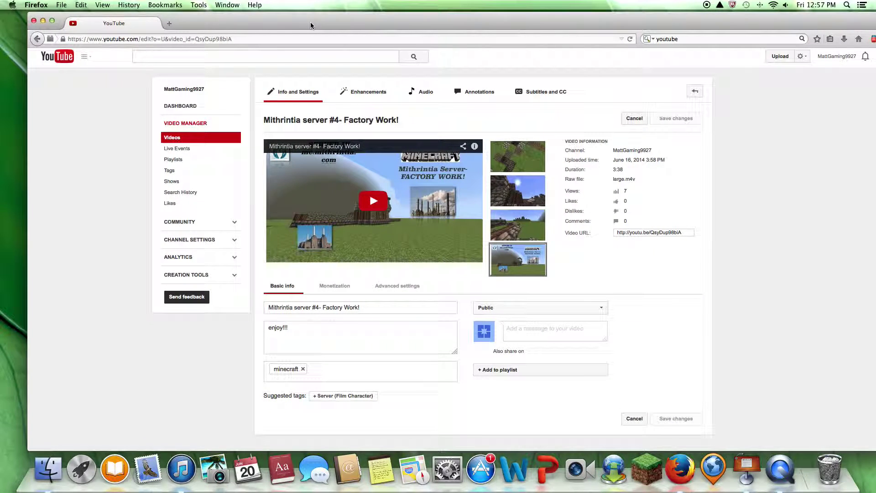